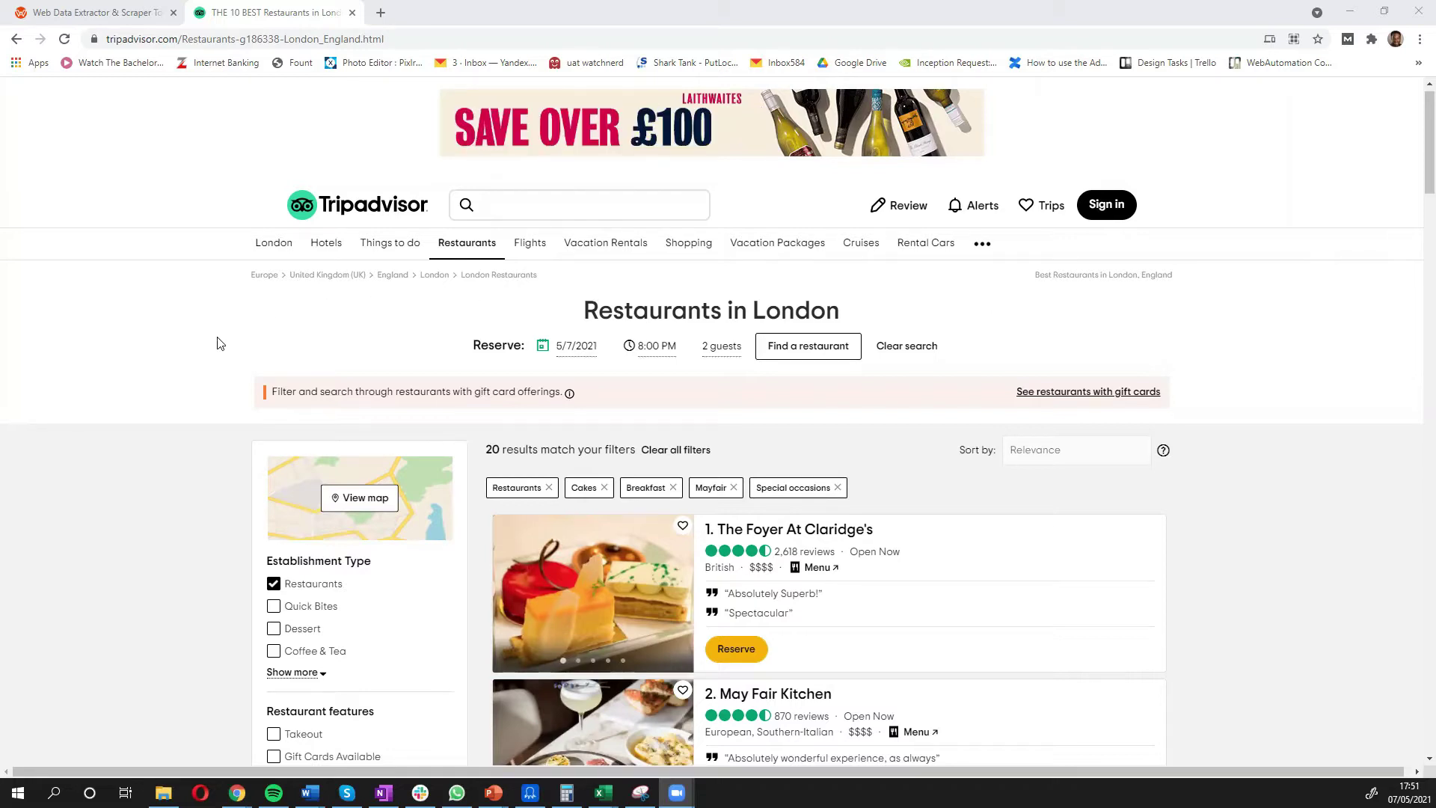
Step: Skim the 20 filtered London restaurant results, then switch to the Web Data Extractor & Scraper tab
scroll(219, 341, down, 3)
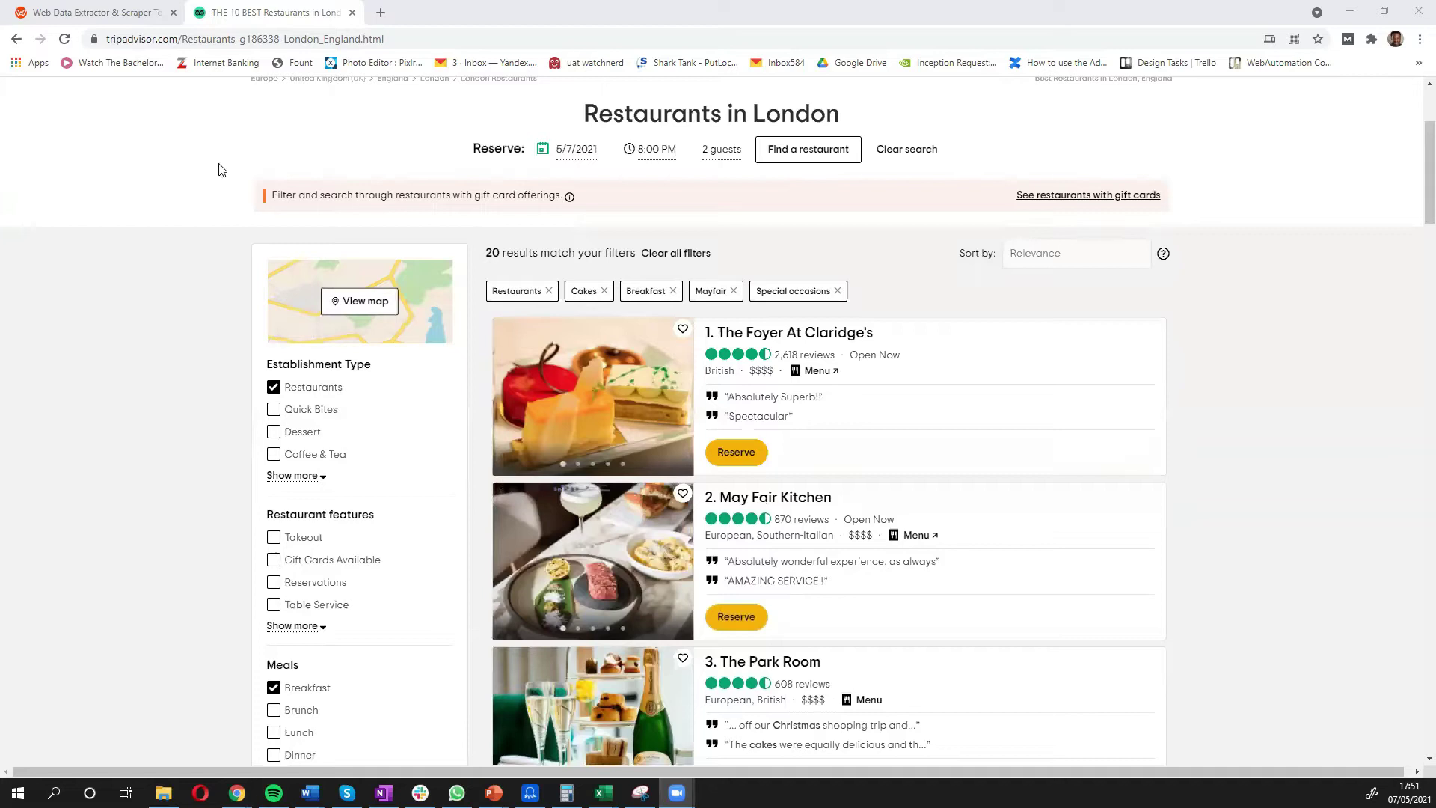
click(129, 13)
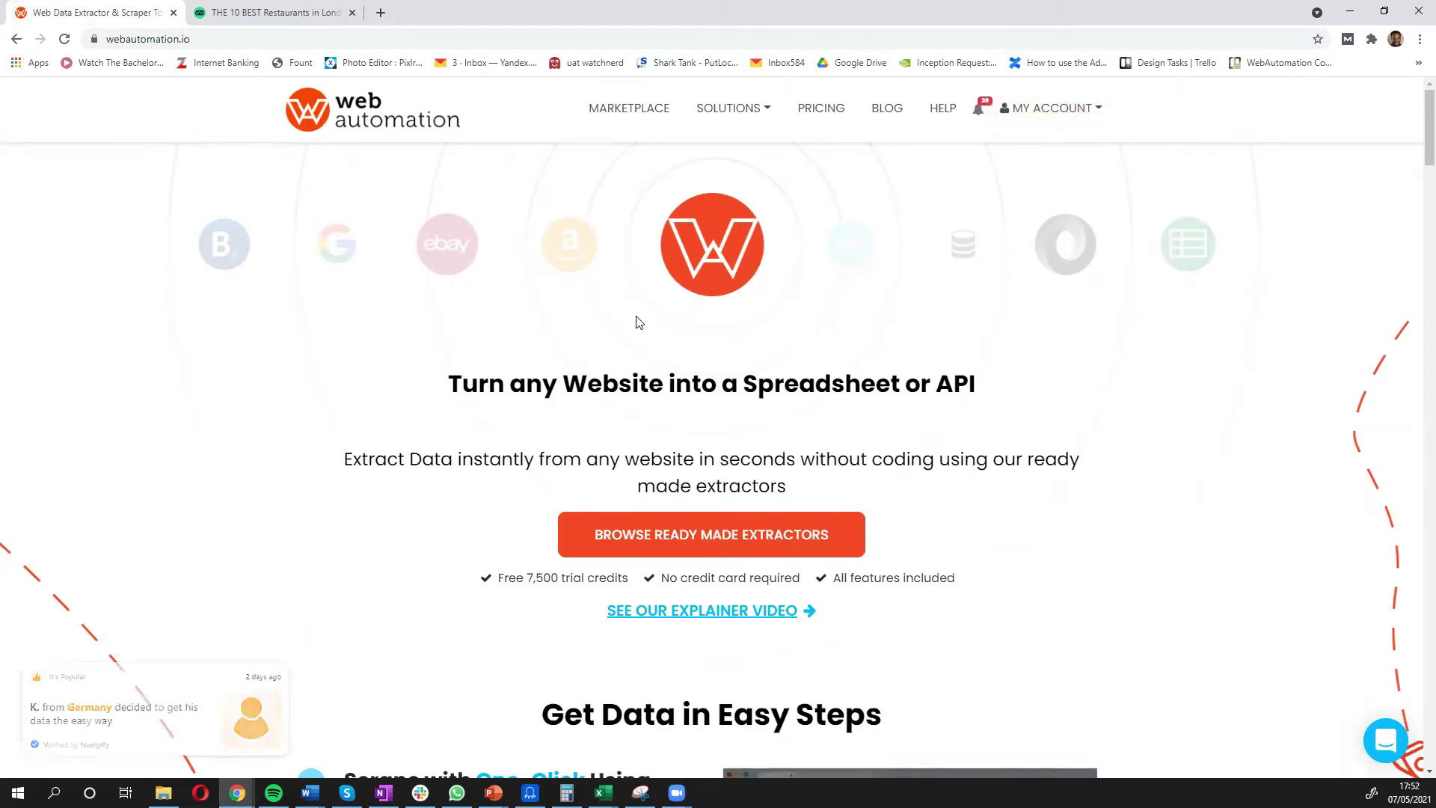
Step: Go to MARKETPLACE to see pre-built extractors such as Amazon, Zillow, Booking.com and eBay
click(626, 118)
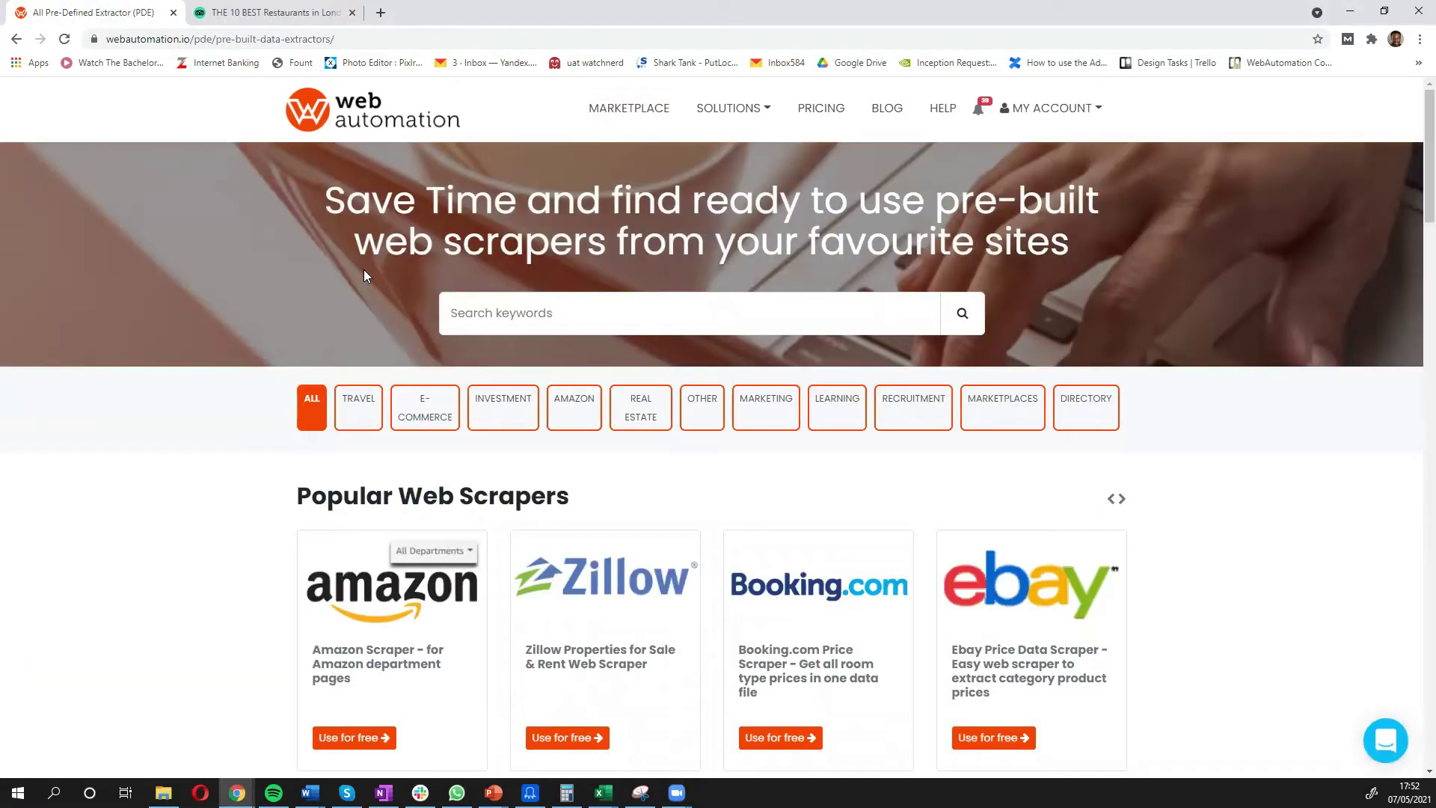
Step: Search the marketplace keywords for 'tripadvisor' to list the four Tripadvisor extractors
click(484, 315)
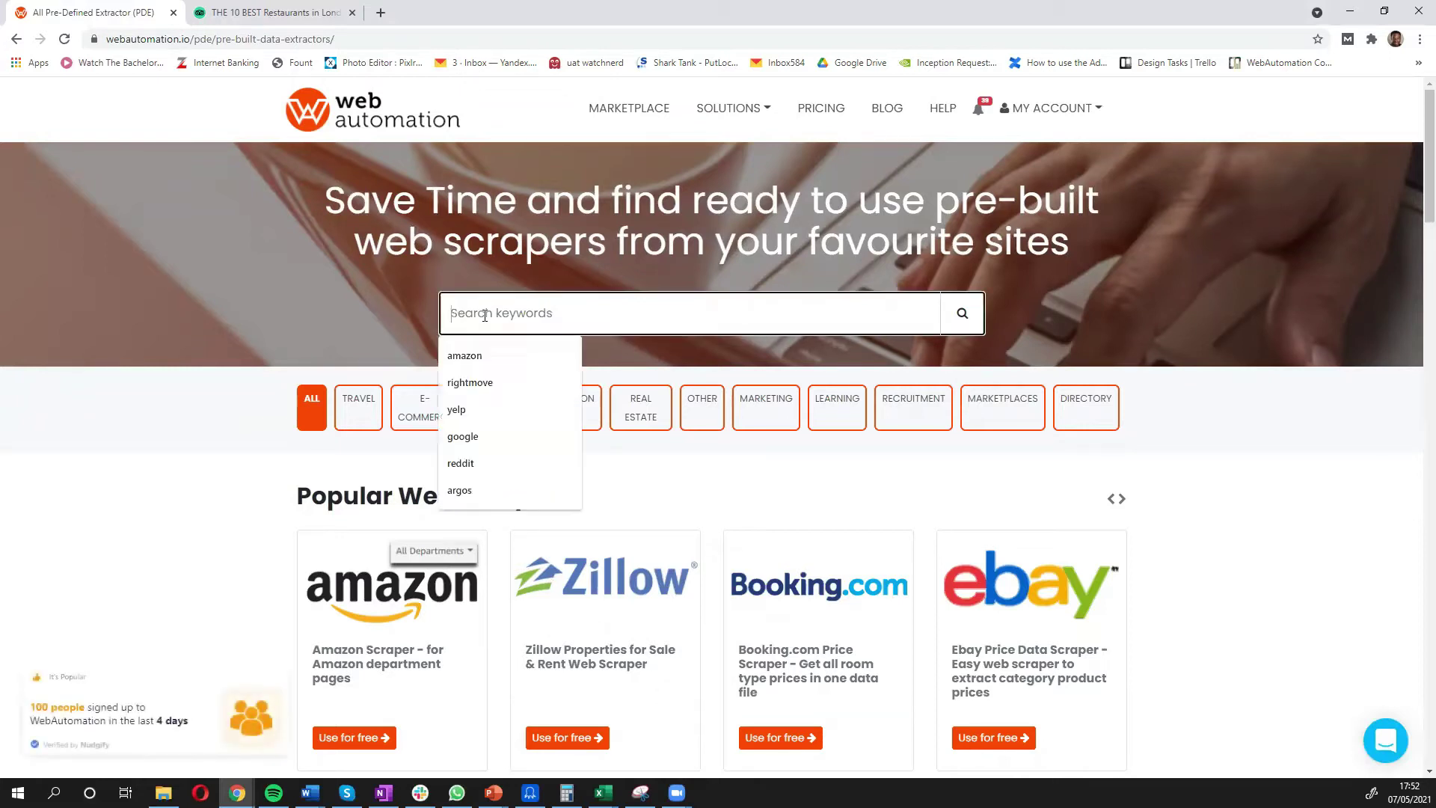
text(tripadvisor)
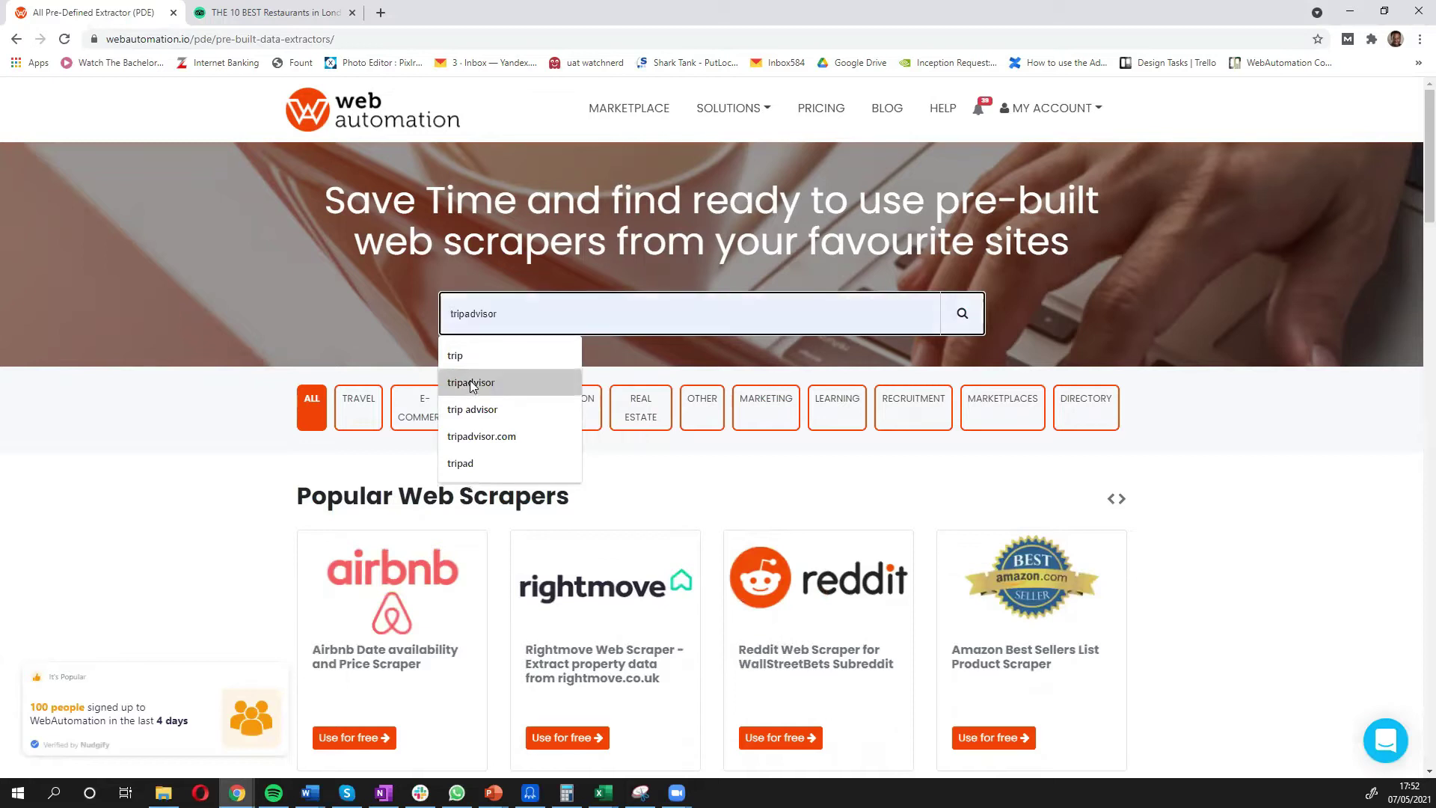
click(472, 384)
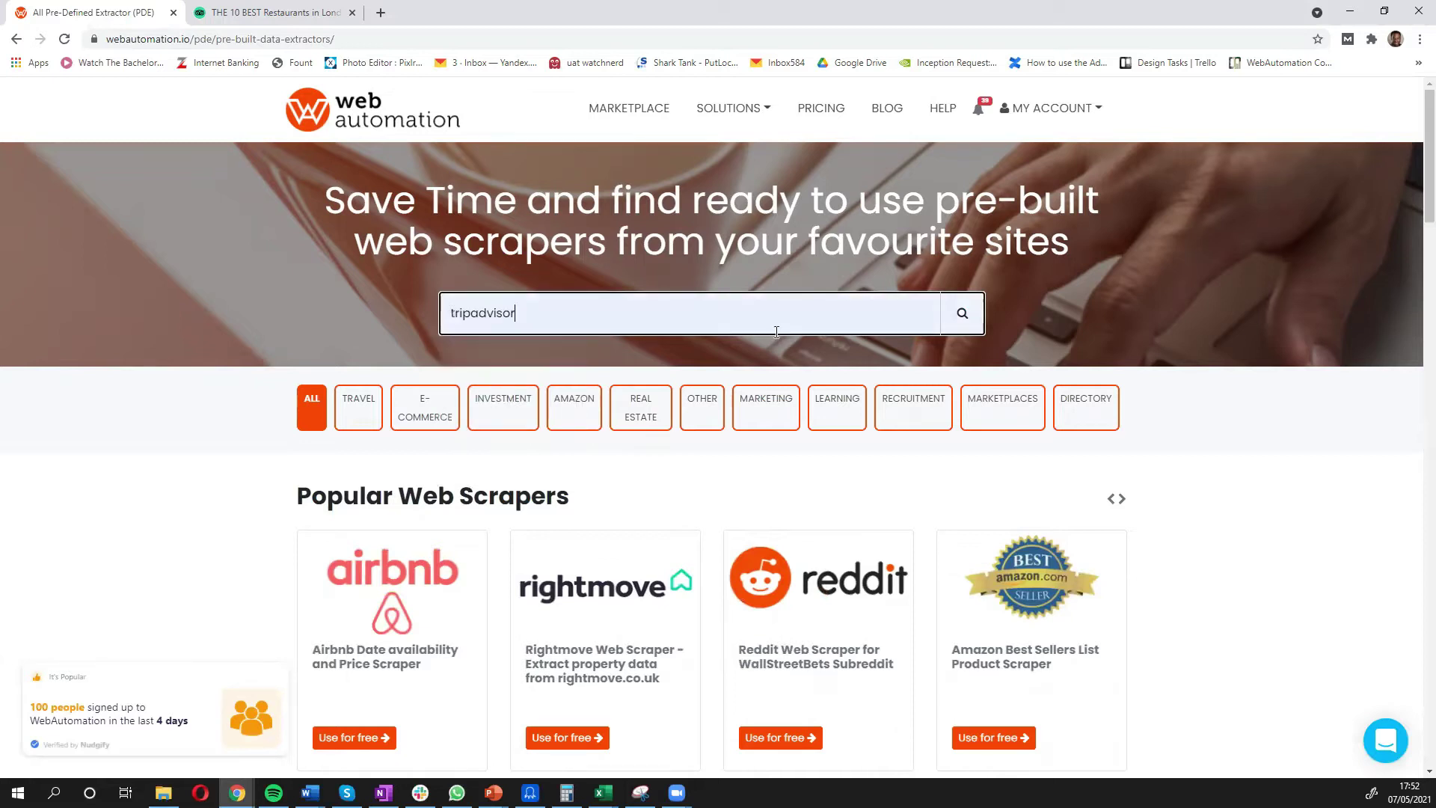
click(960, 317)
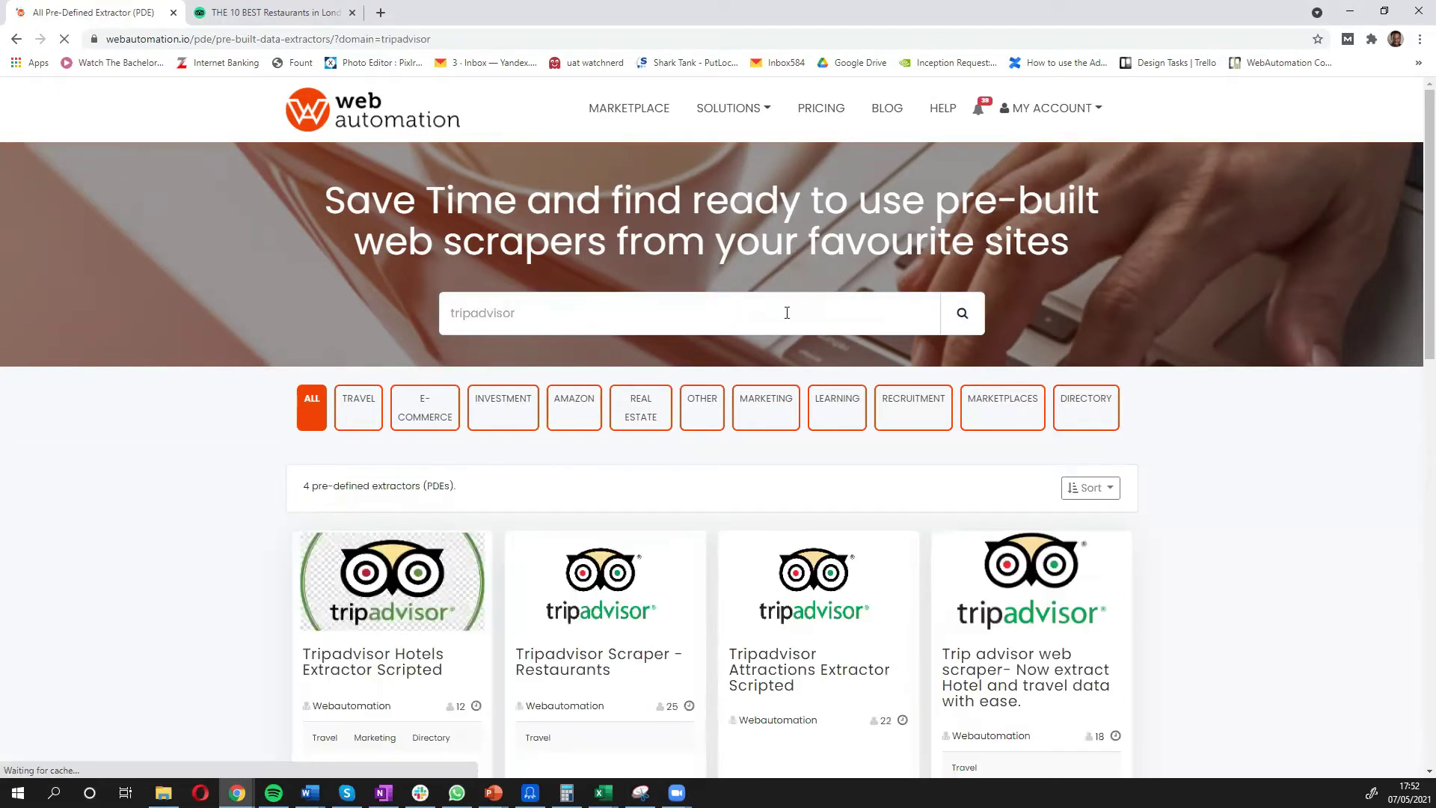
scroll(787, 313, down, 2)
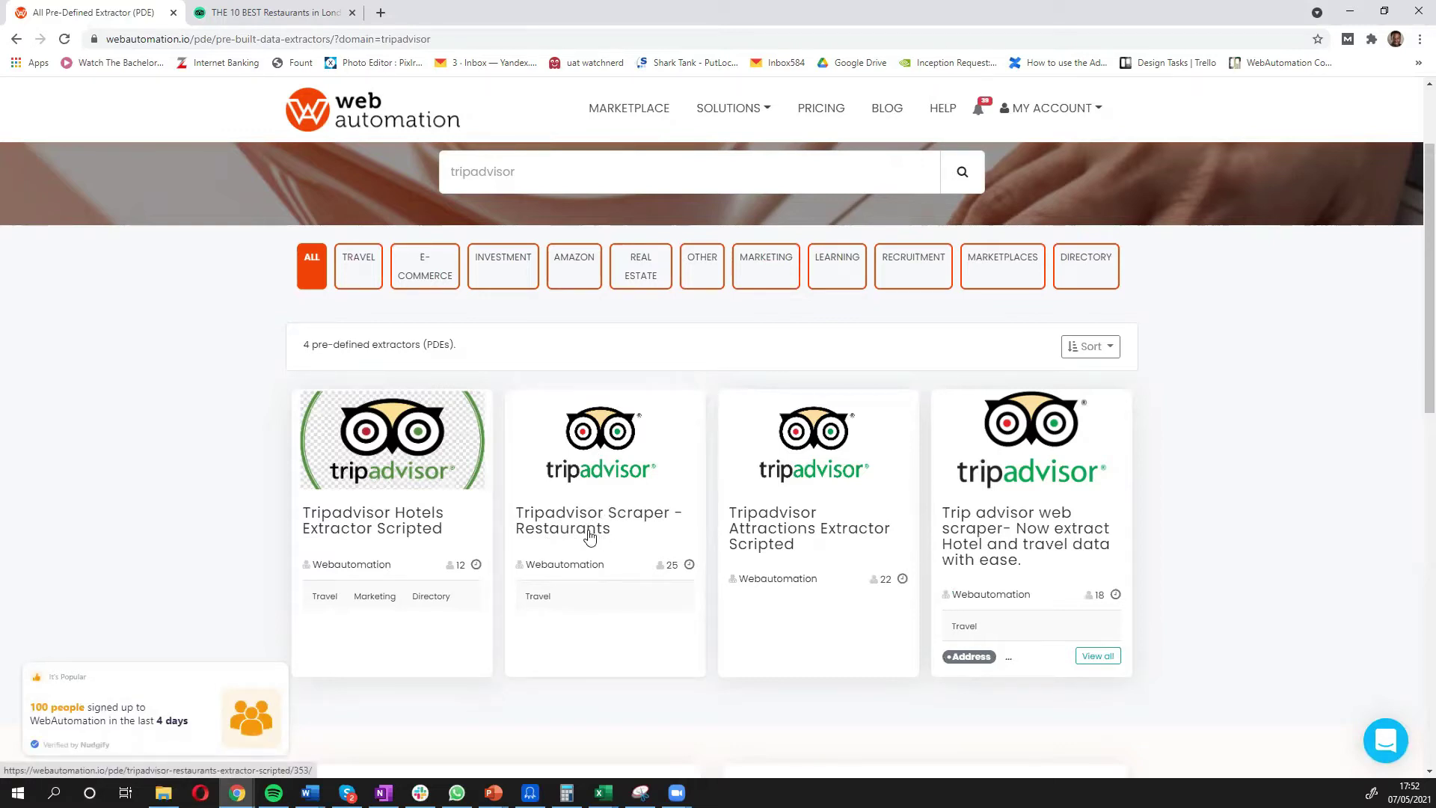
Step: Open the Tripadvisor Scraper - Restaurants page and read its data fields and usage steps
click(589, 536)
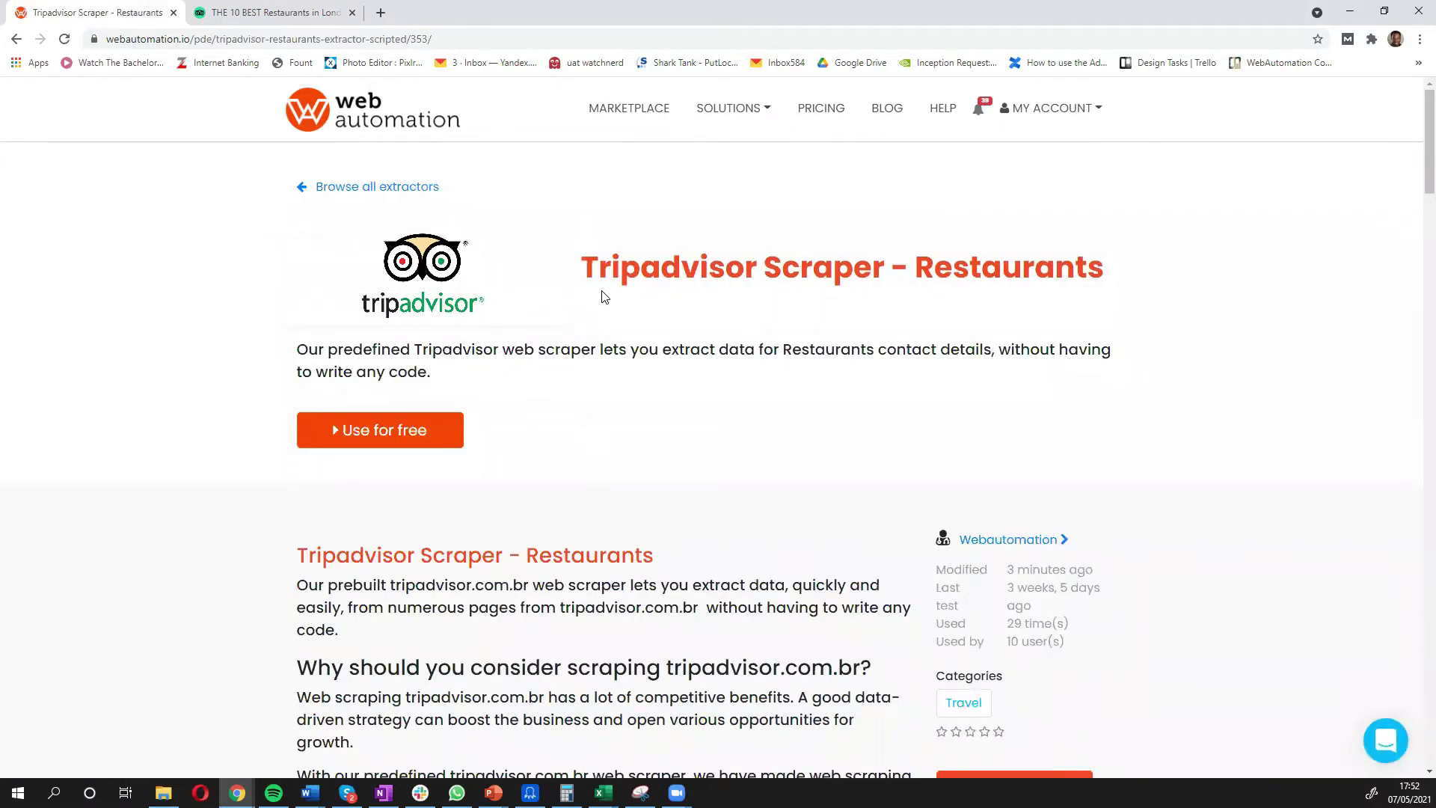
scroll(606, 300, down, 2)
scroll(609, 305, down, 3)
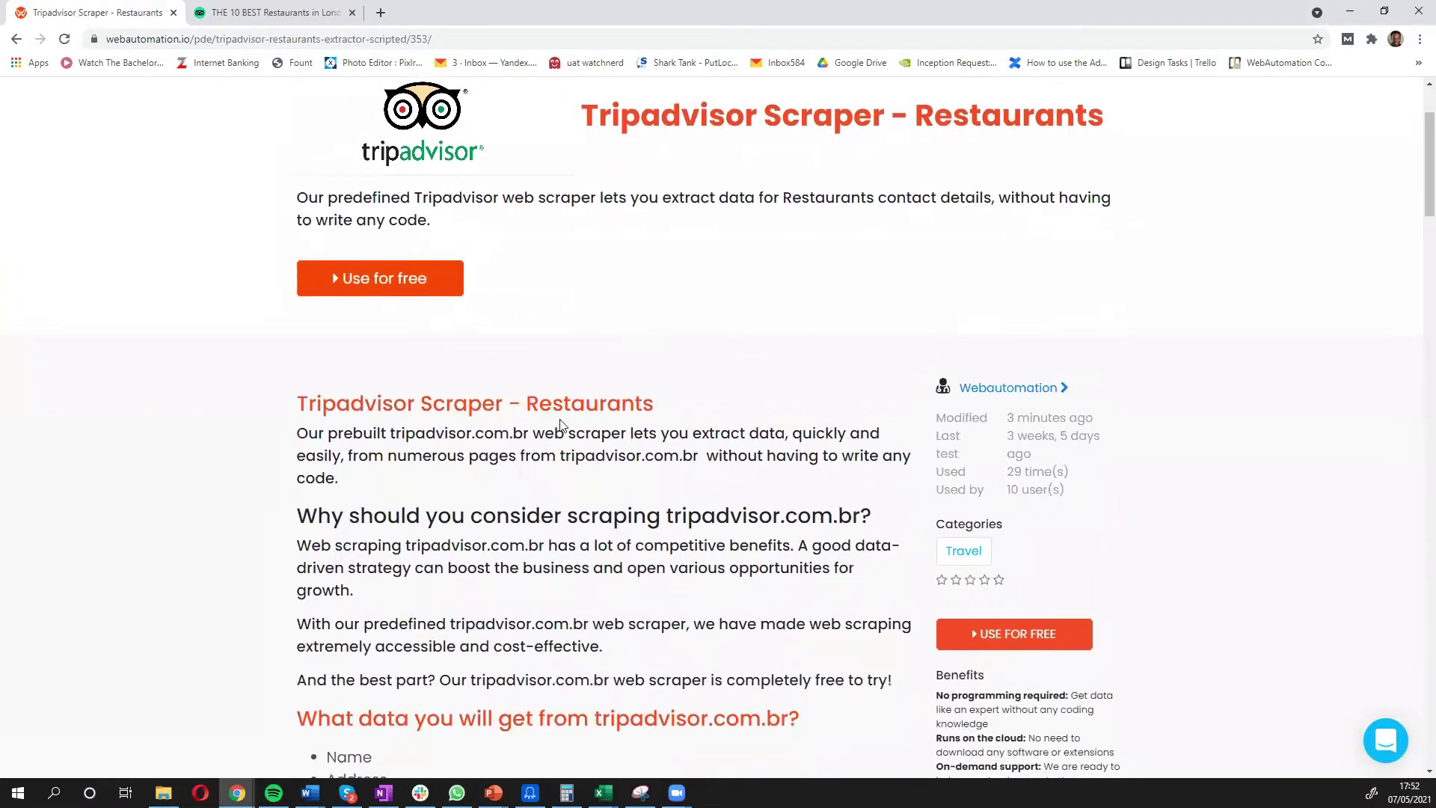
scroll(560, 416, down, 4)
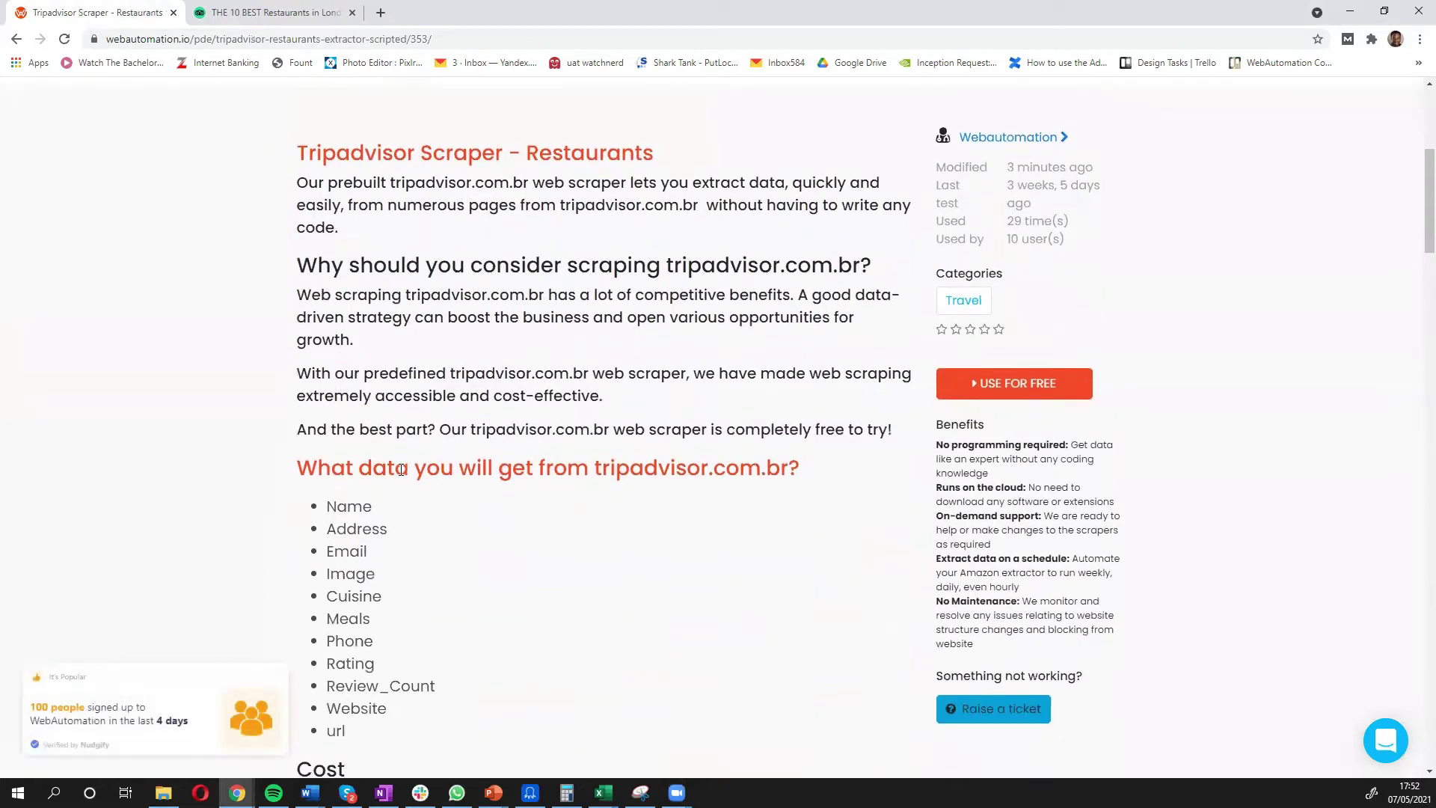
scroll(401, 470, down, 1)
scroll(353, 454, down, 1)
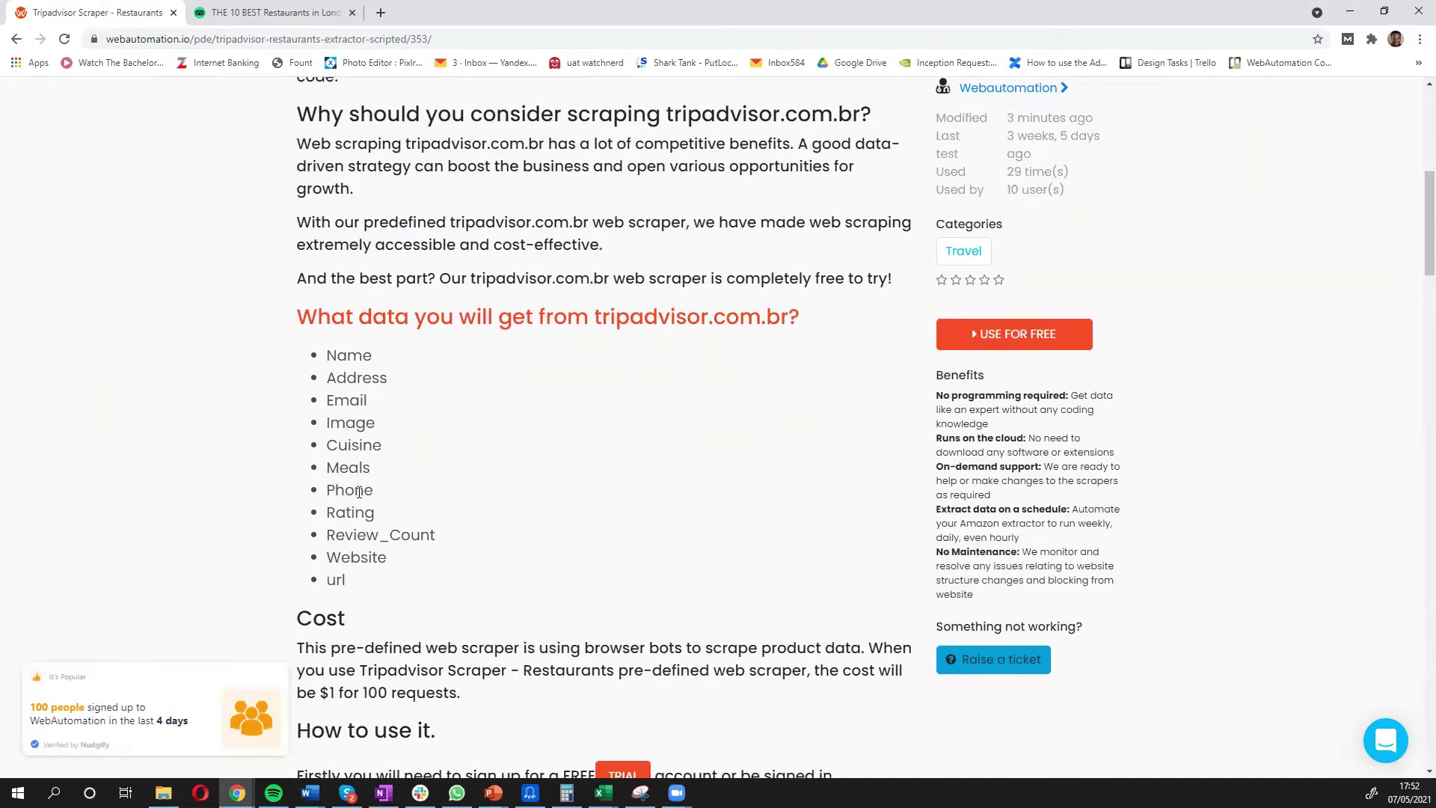
Step: Review the output formats and sample table, then return to the top of the page
scroll(359, 491, down, 6)
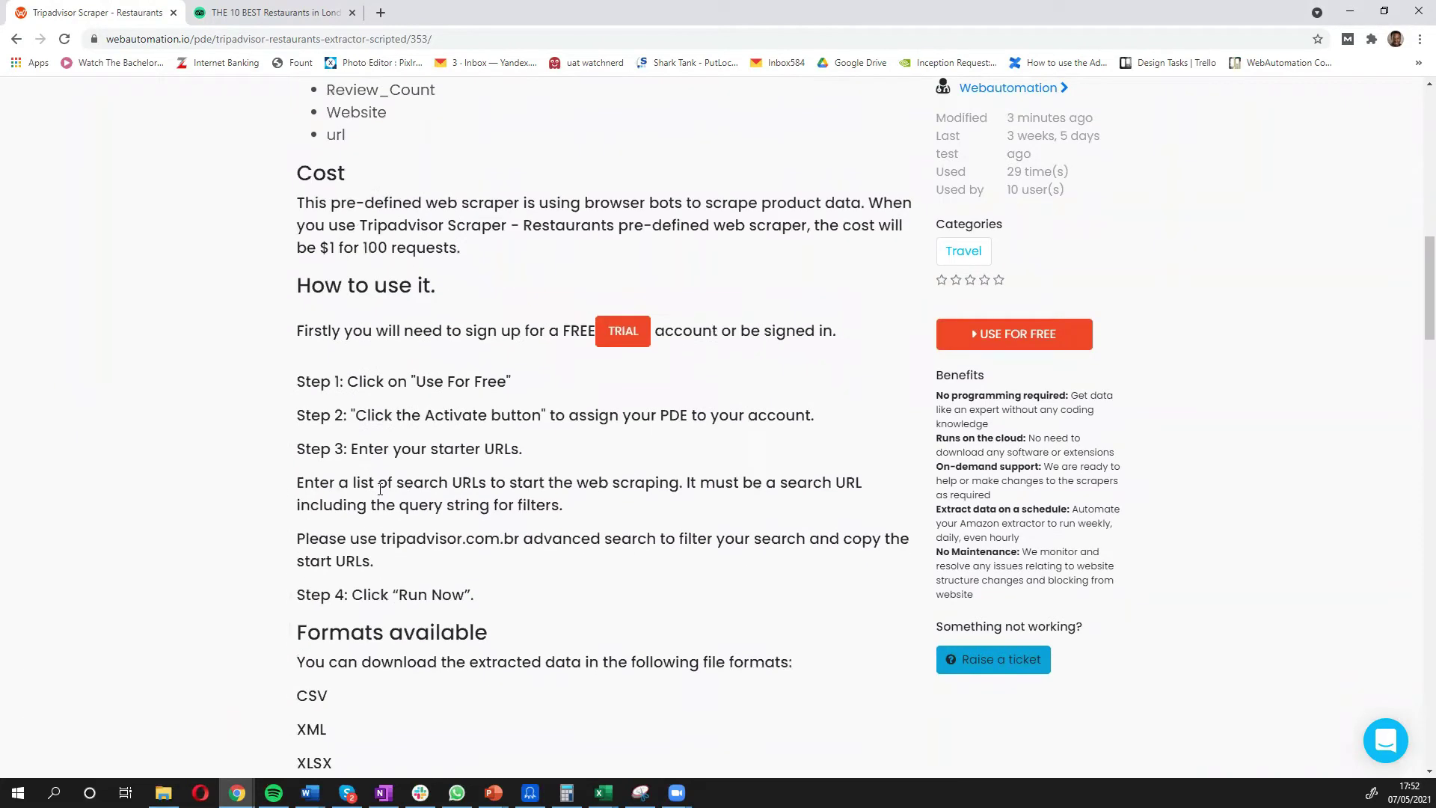
scroll(380, 488, down, 5)
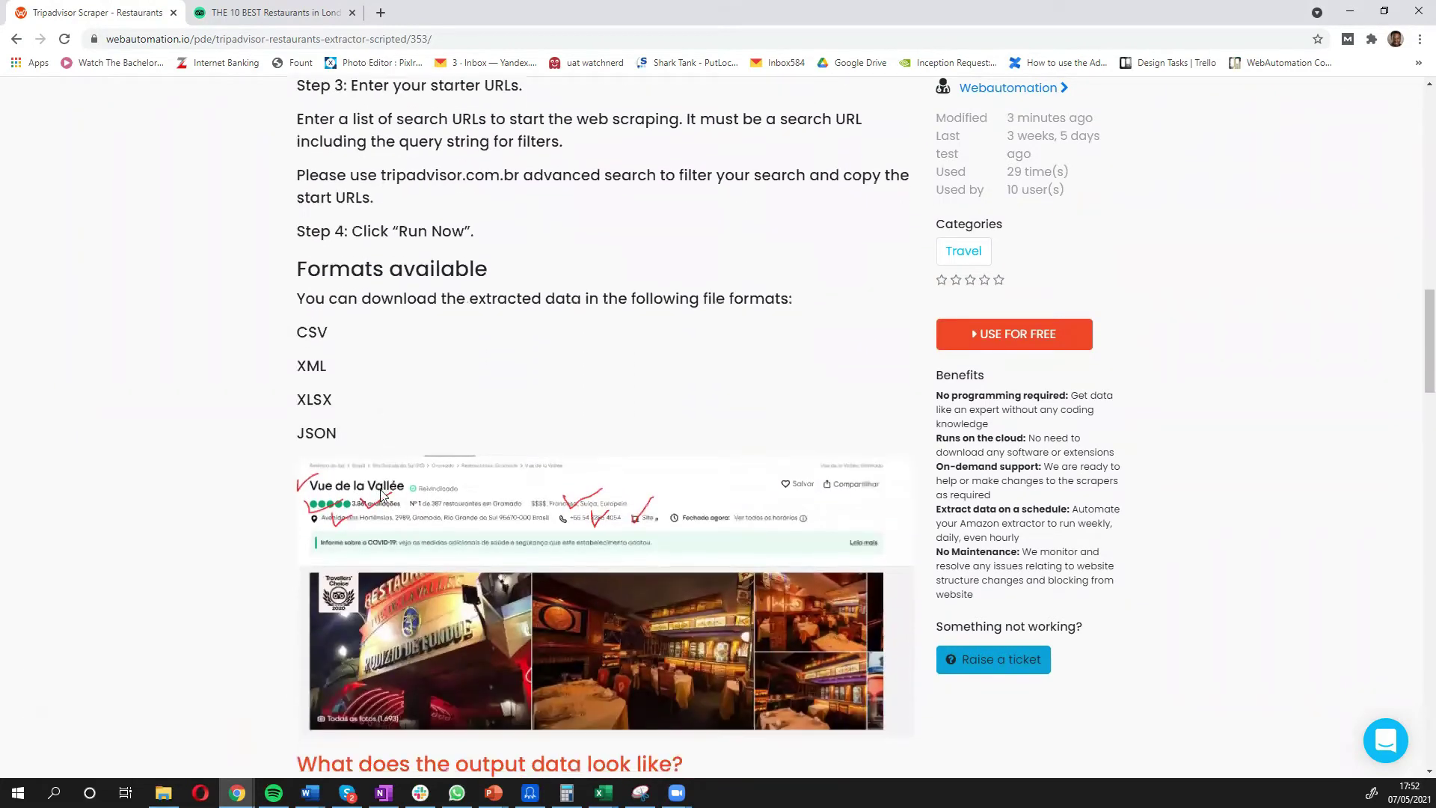
scroll(381, 494, down, 5)
scroll(430, 613, down, 3)
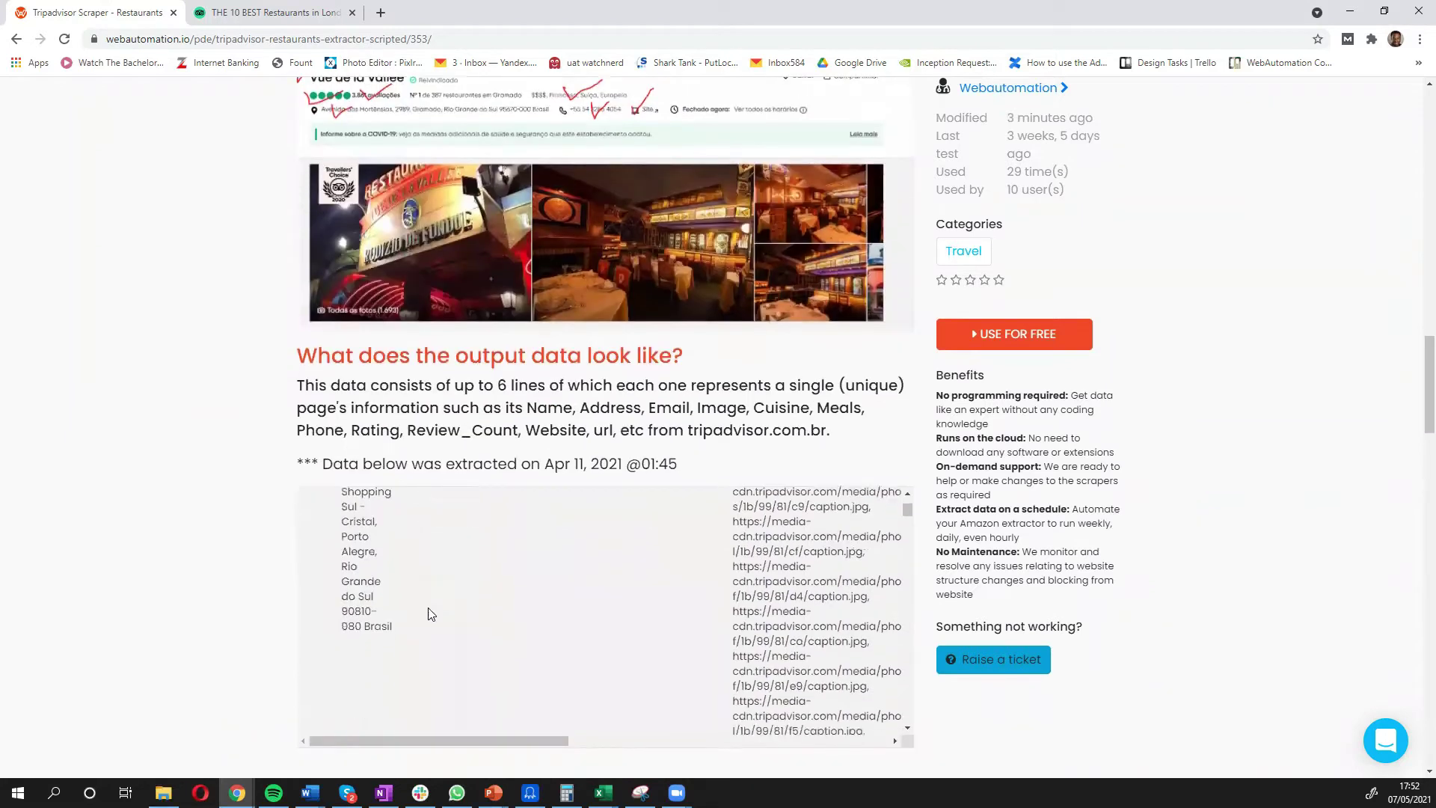
scroll(449, 658, up, 3)
drag(458, 740, 793, 754)
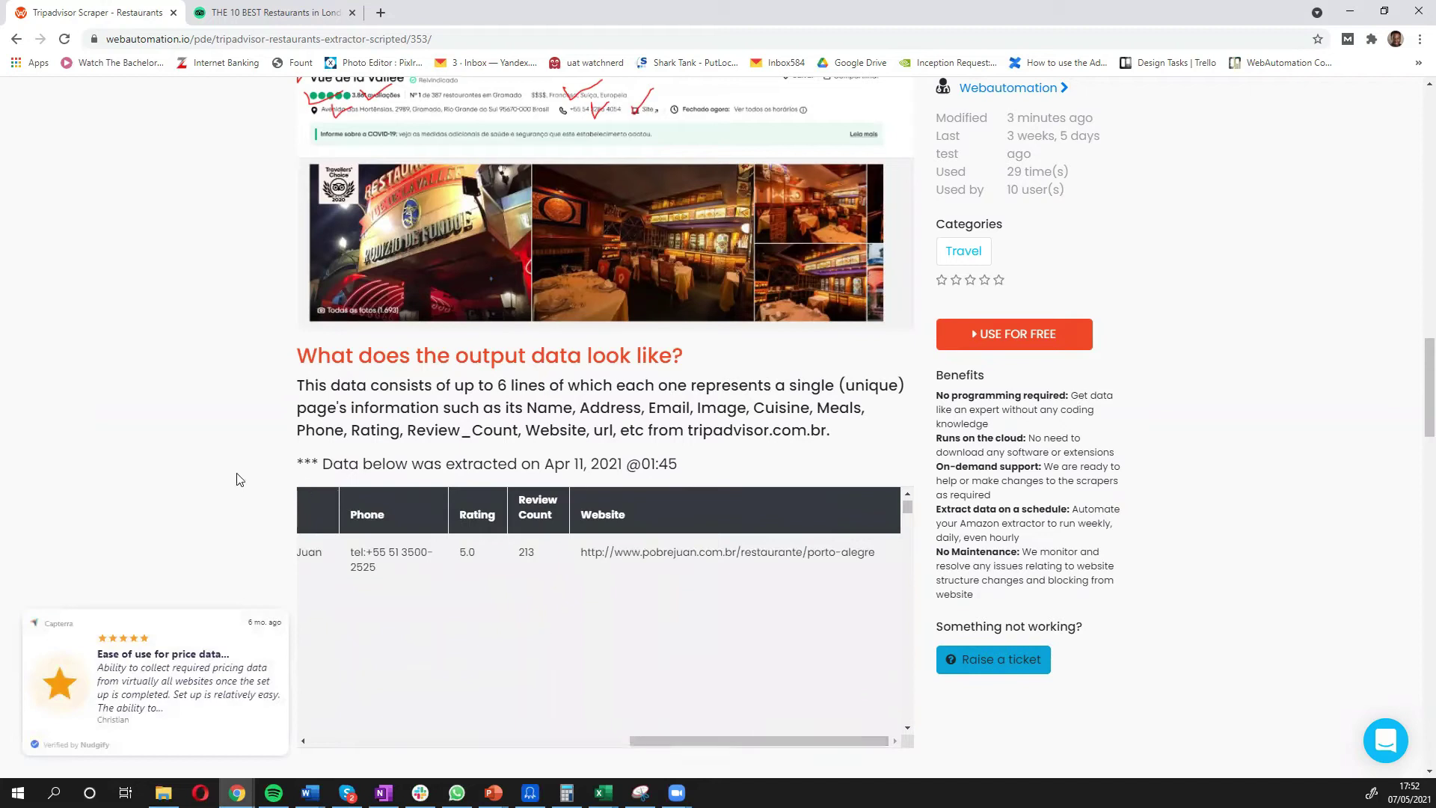
scroll(289, 484, up, 20)
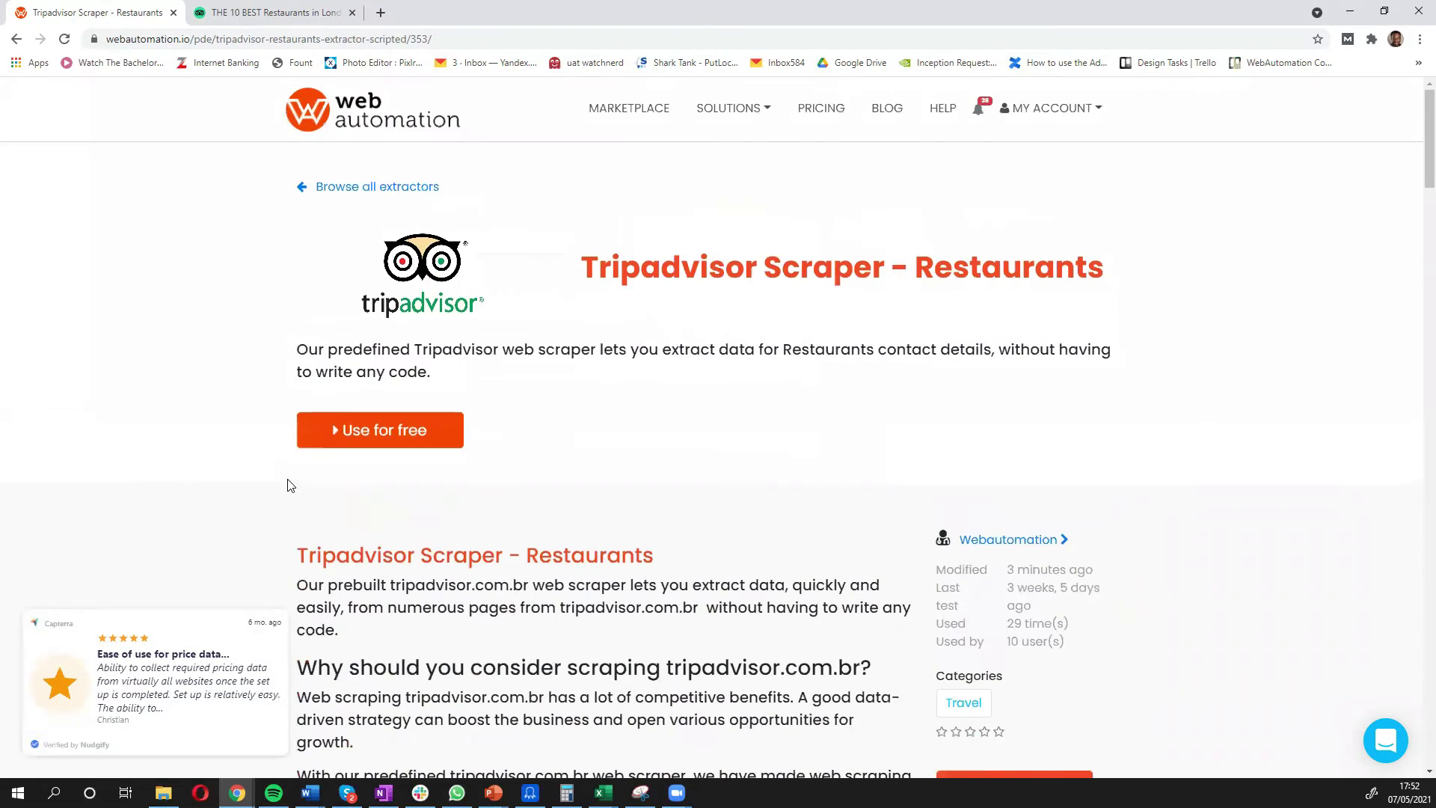
Step: Use the Restaurants scraper for free and activate it as Extractor 6990
click(395, 438)
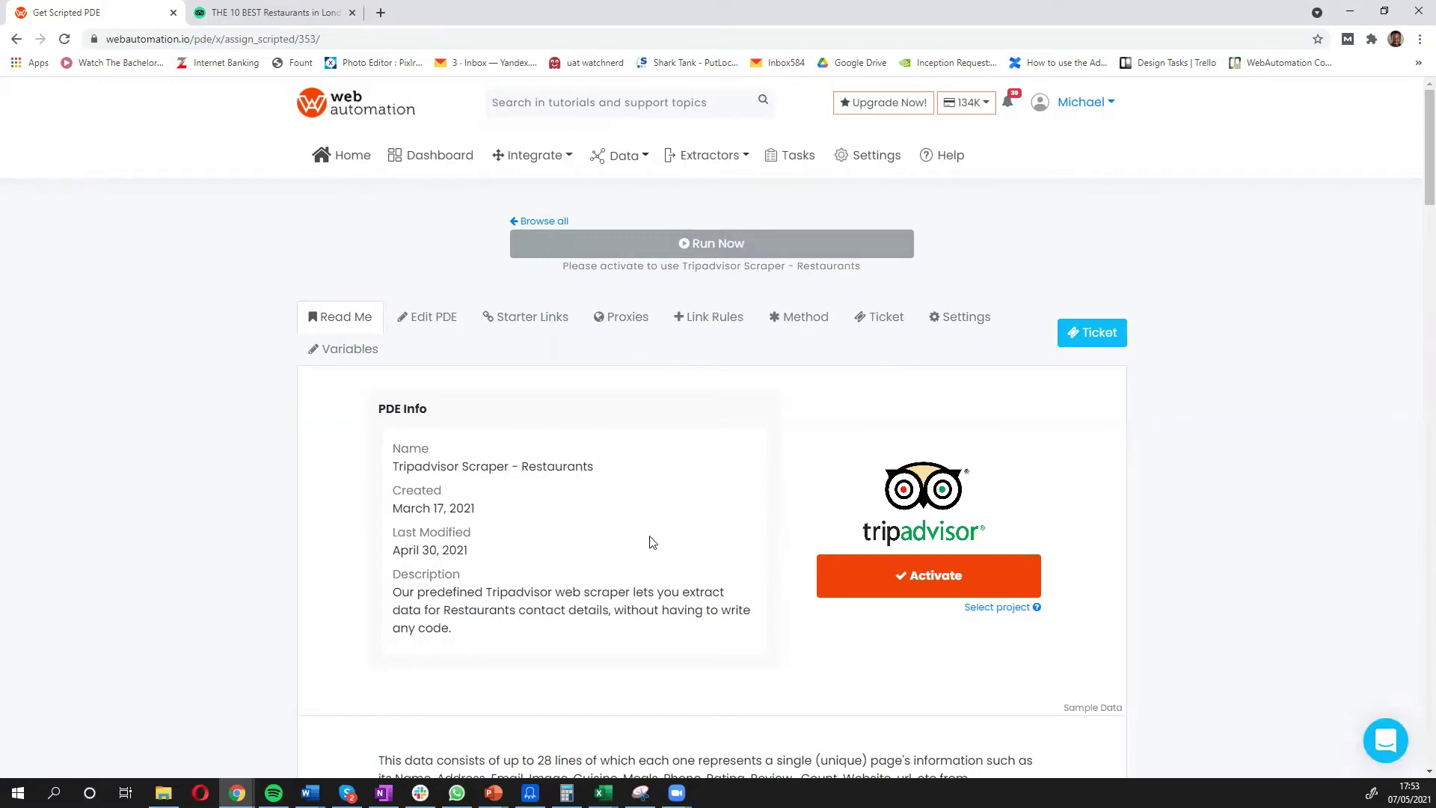
click(892, 589)
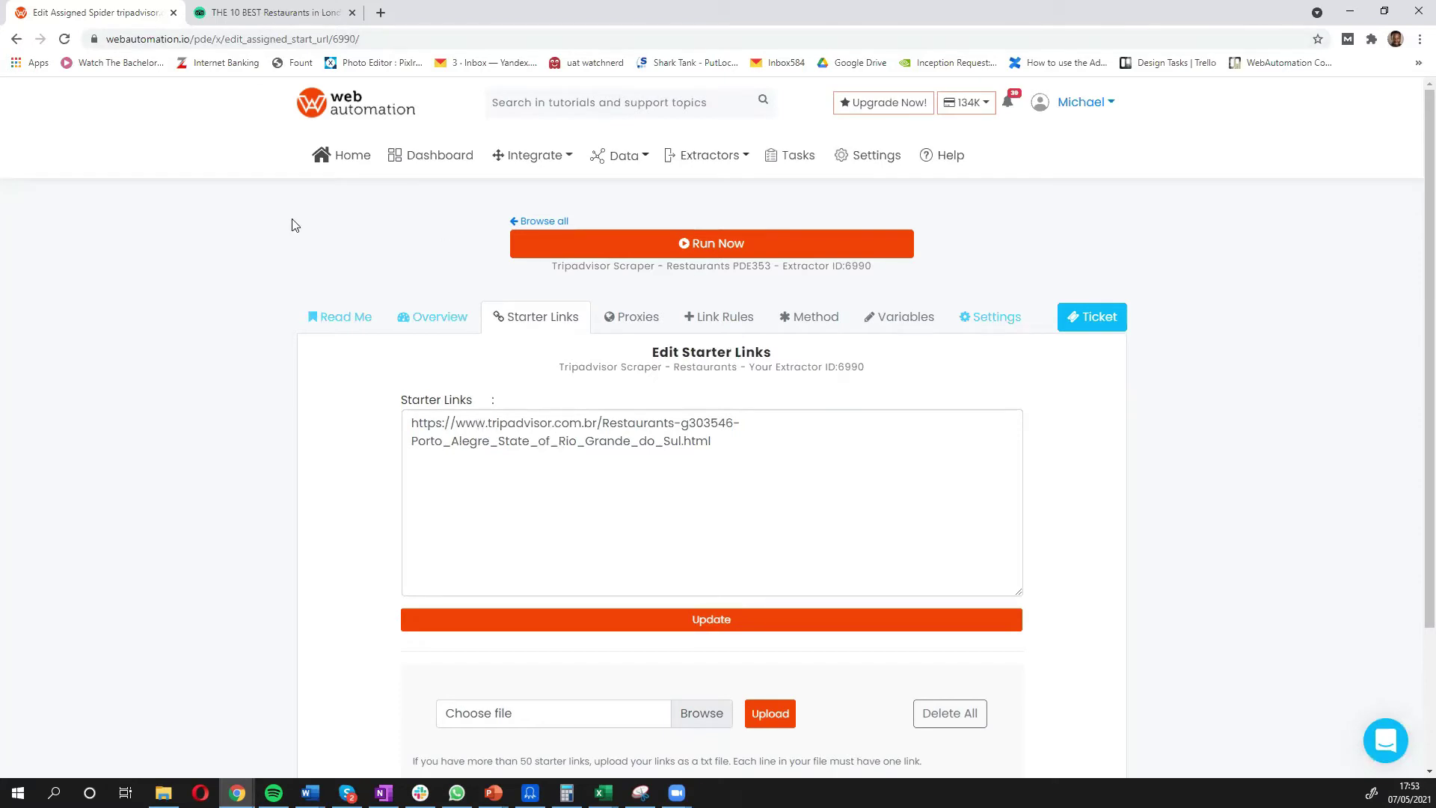
Step: In the extractor's Overview, create a tripadvisor.com domain next to tripadvisor.com.br
click(443, 327)
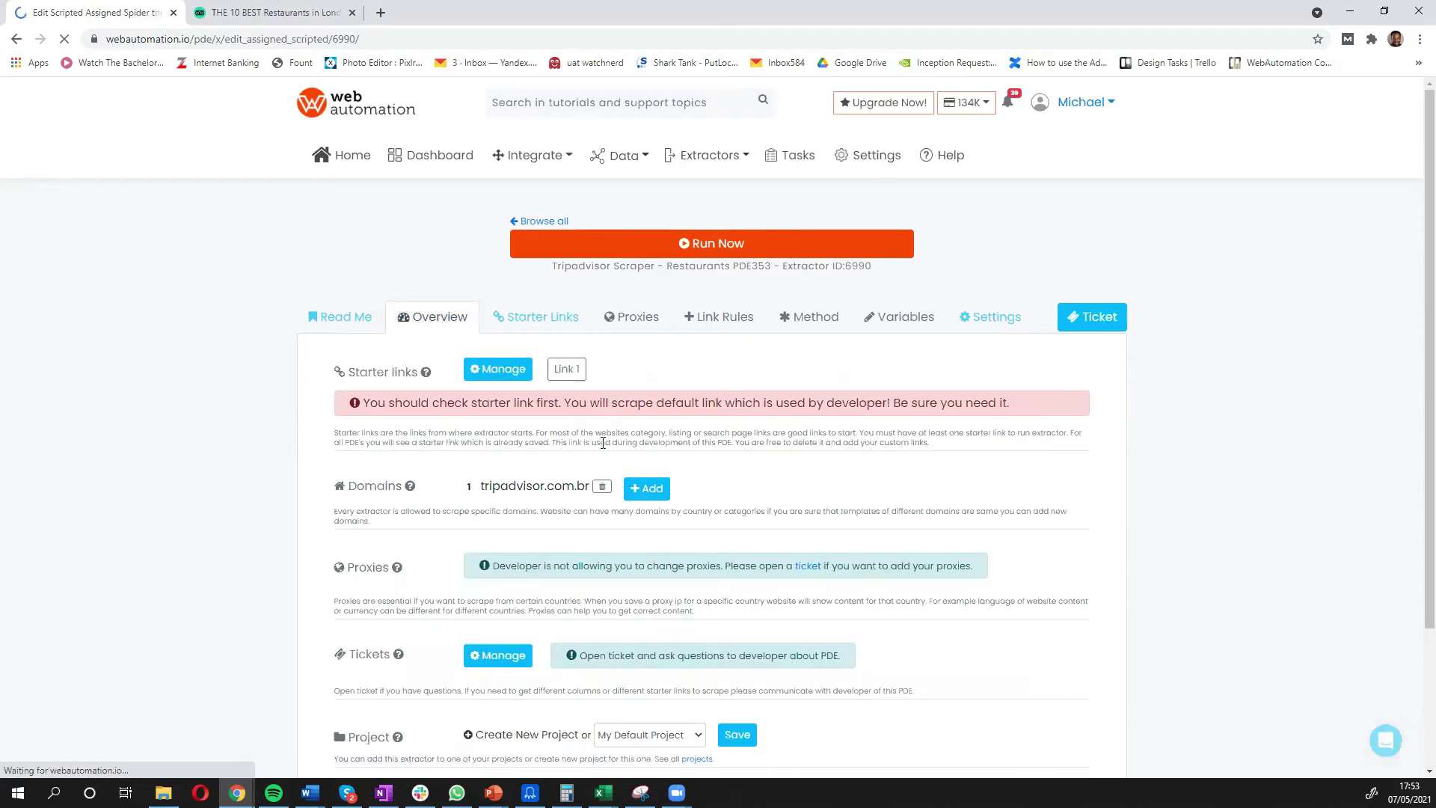
click(640, 489)
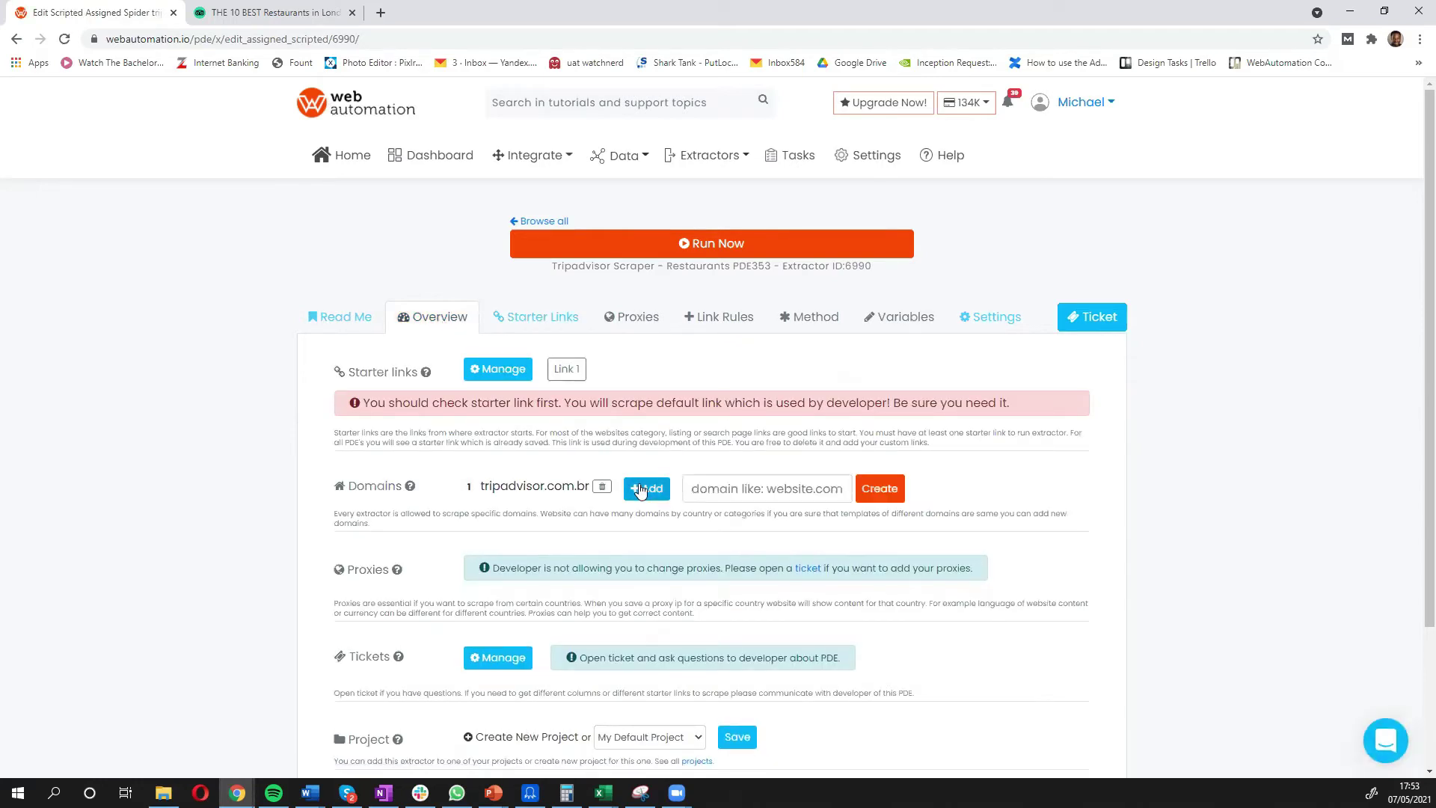
click(712, 491)
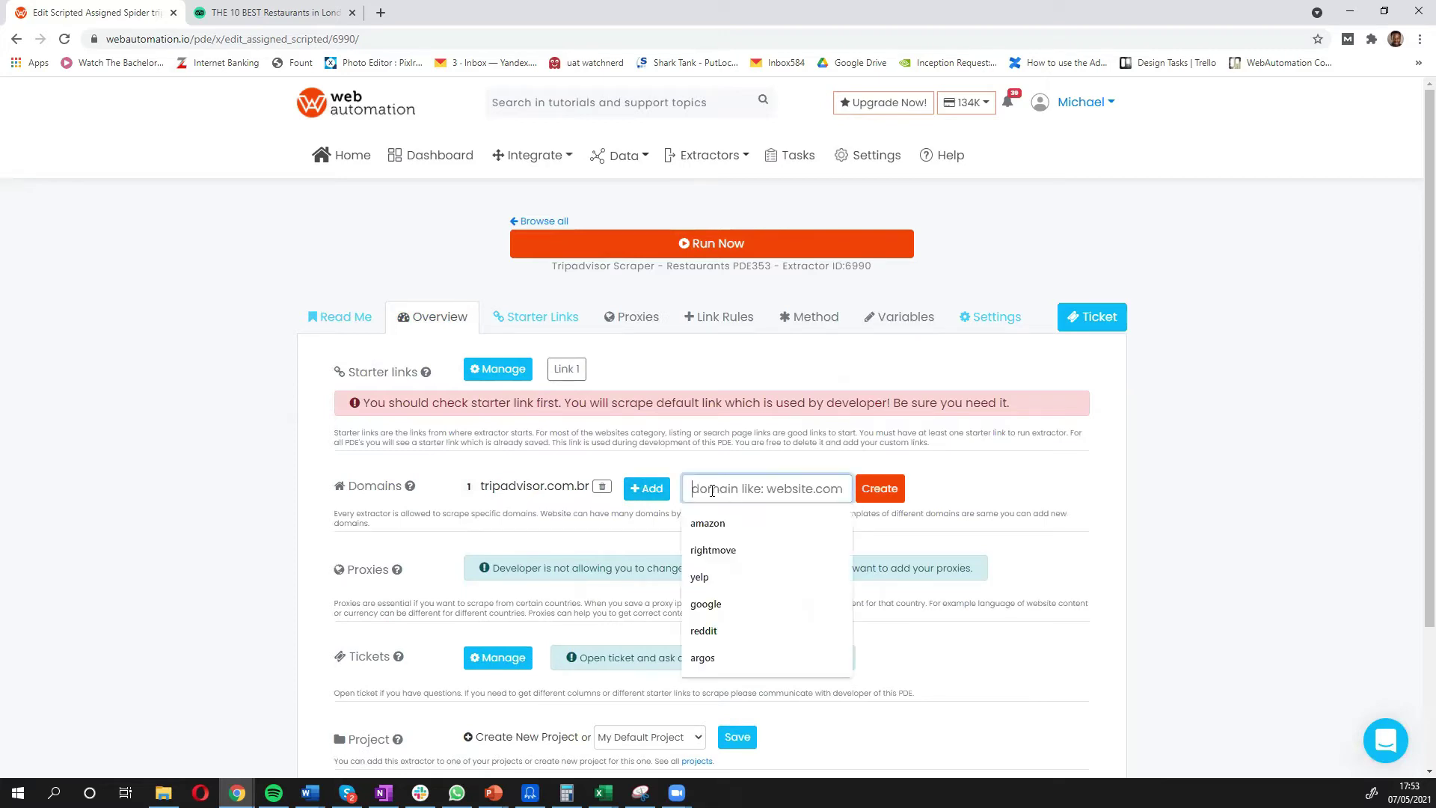
text(tripadvisor.com)
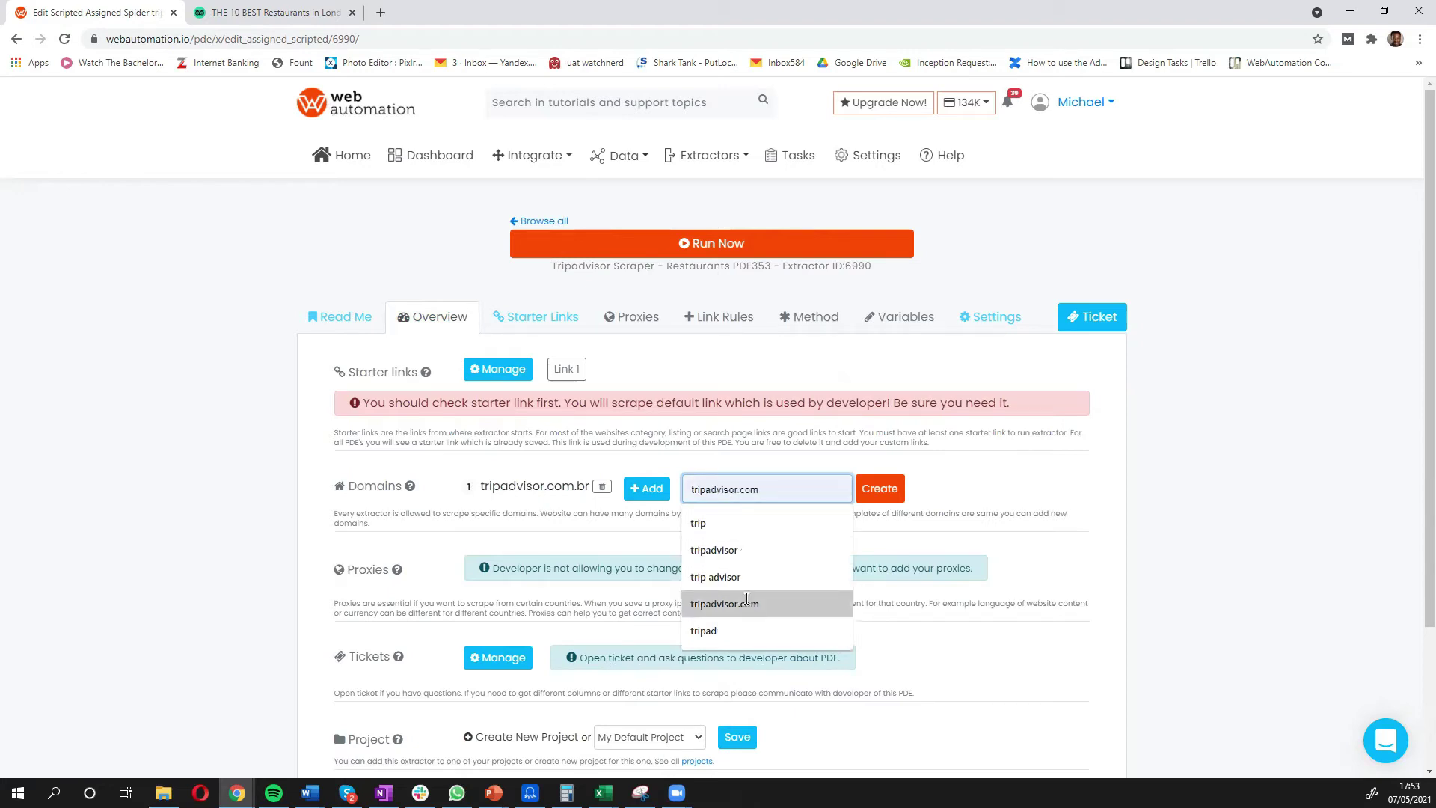
click(746, 601)
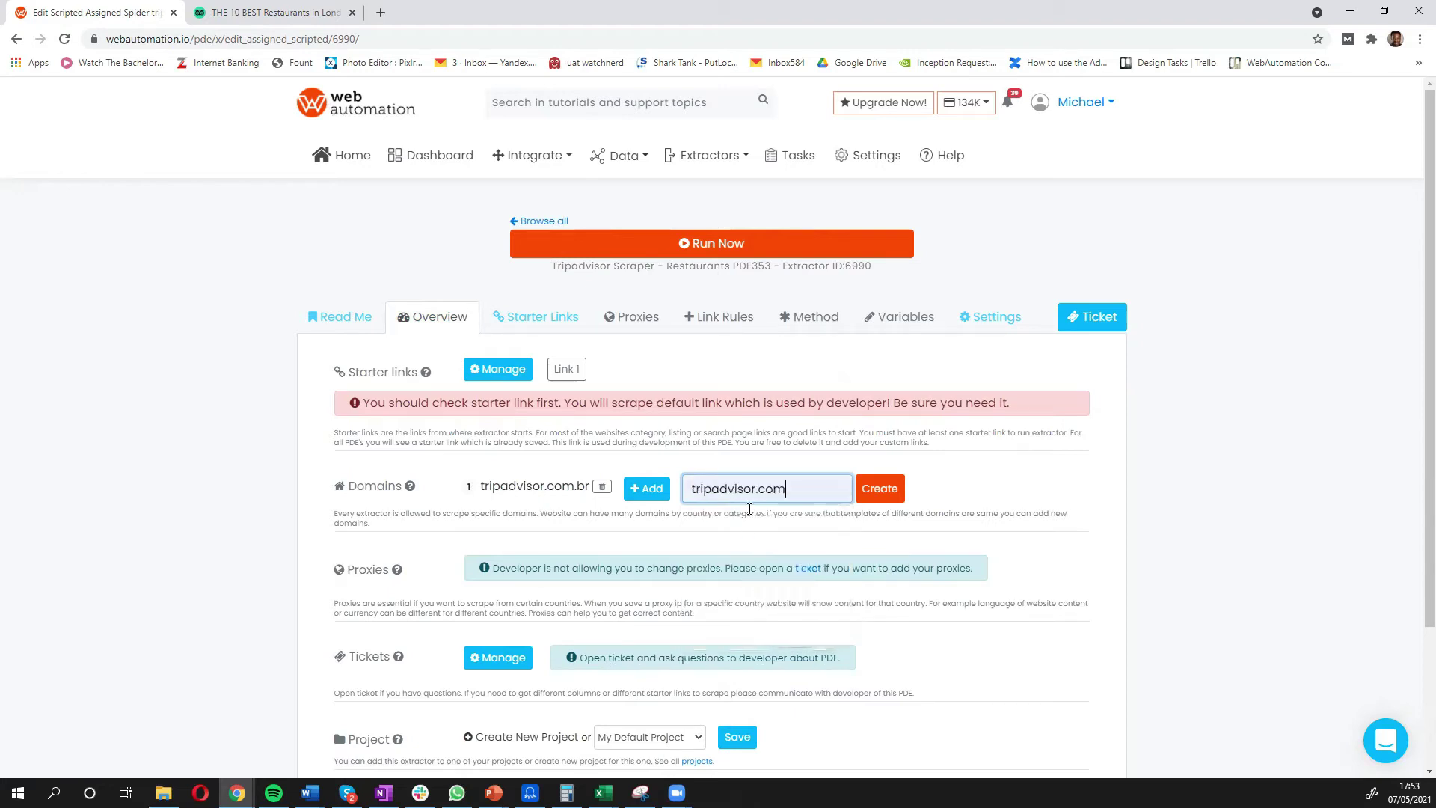
click(883, 495)
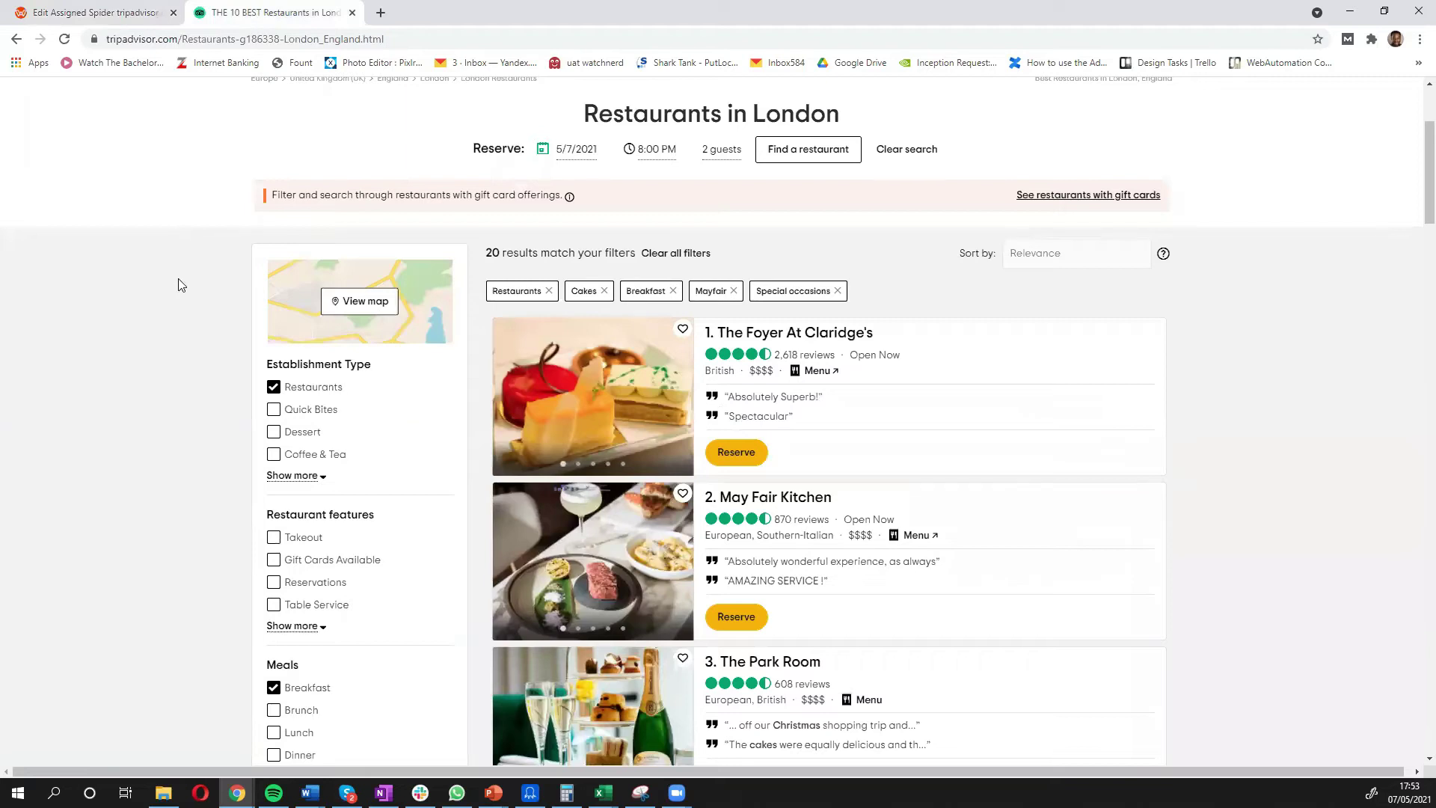
Step: Copy the address of the 20-result Mayfair-filtered London restaurants page
scroll(294, 425, down, 6)
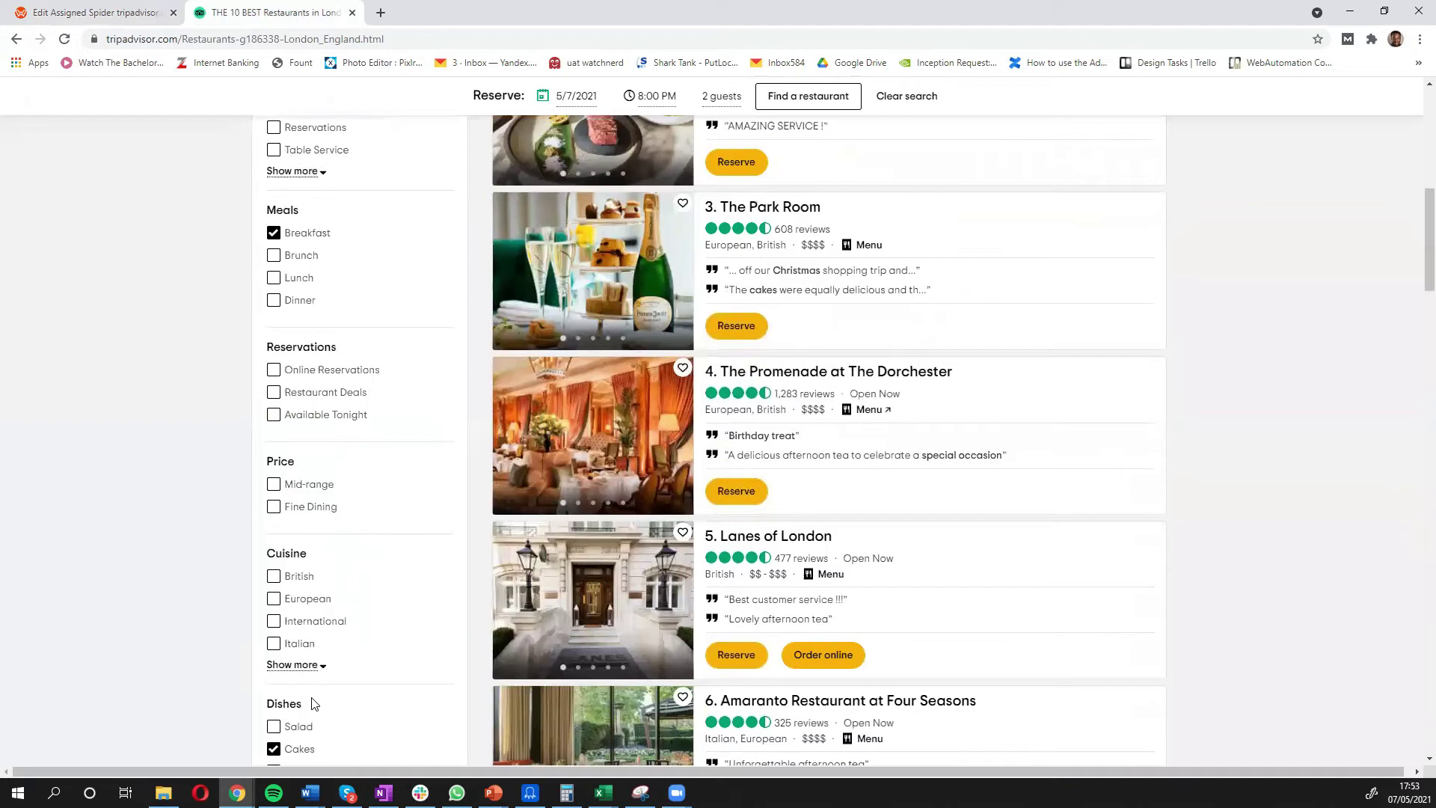
scroll(312, 681, down, 5)
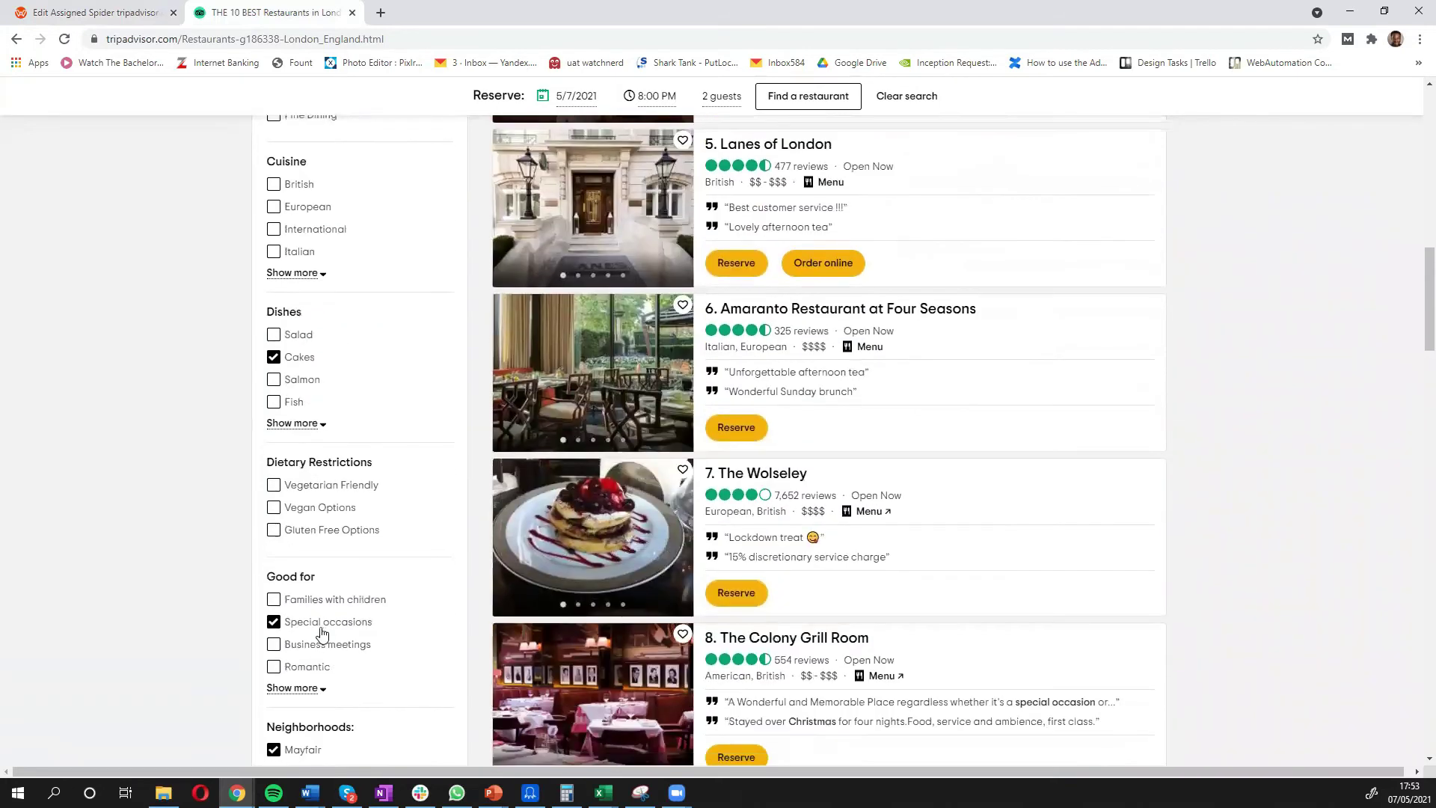
scroll(325, 635, down, 2)
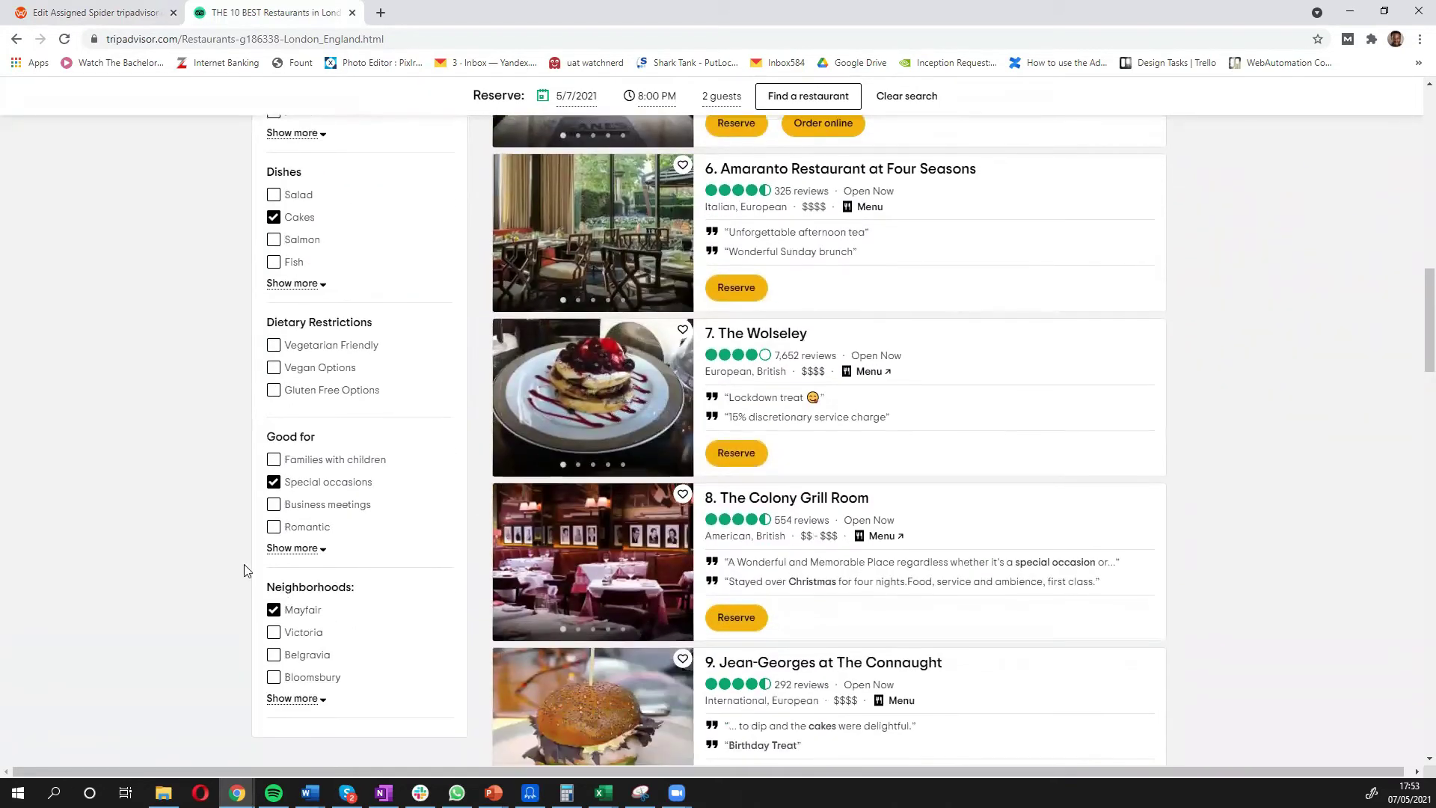
scroll(244, 570, up, 14)
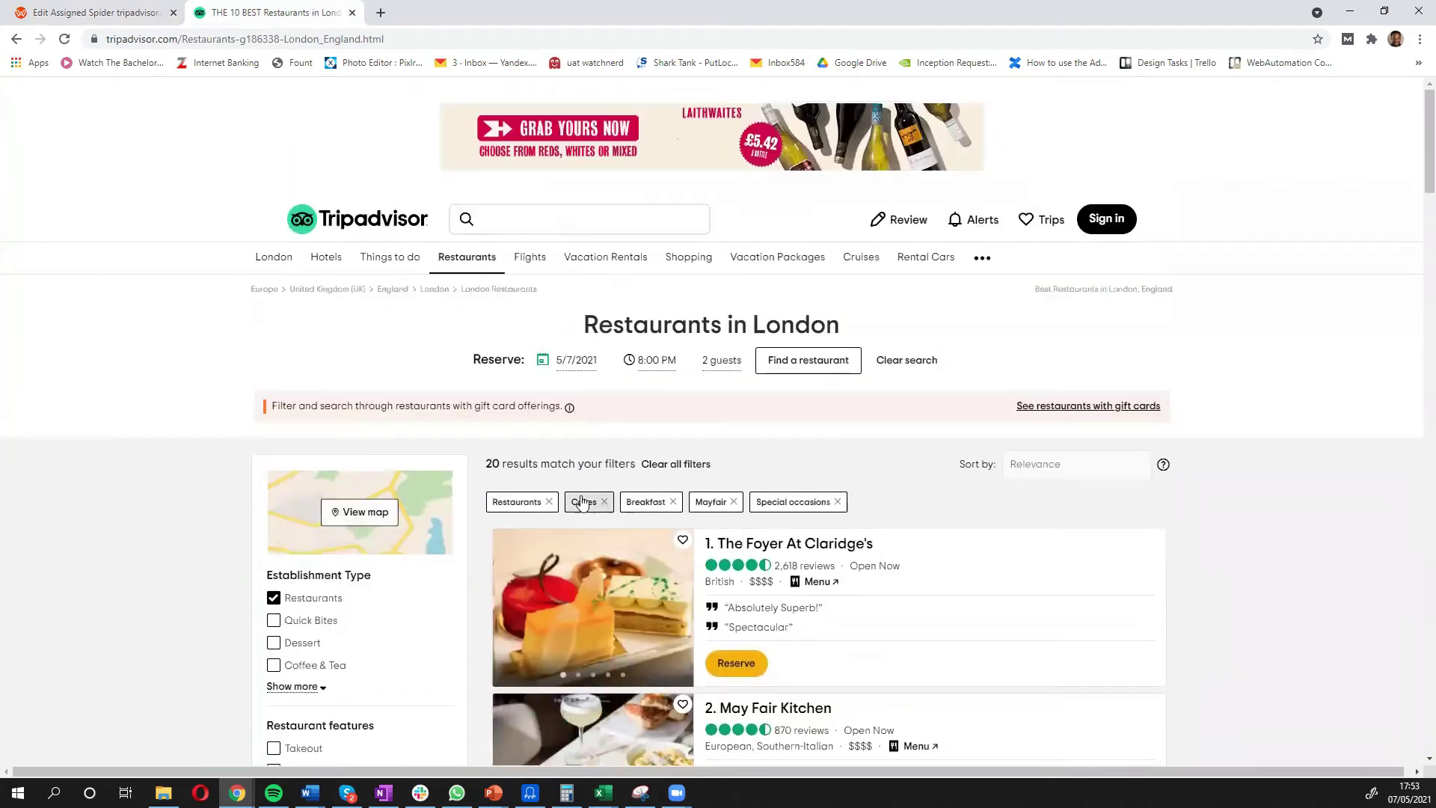
click(262, 39)
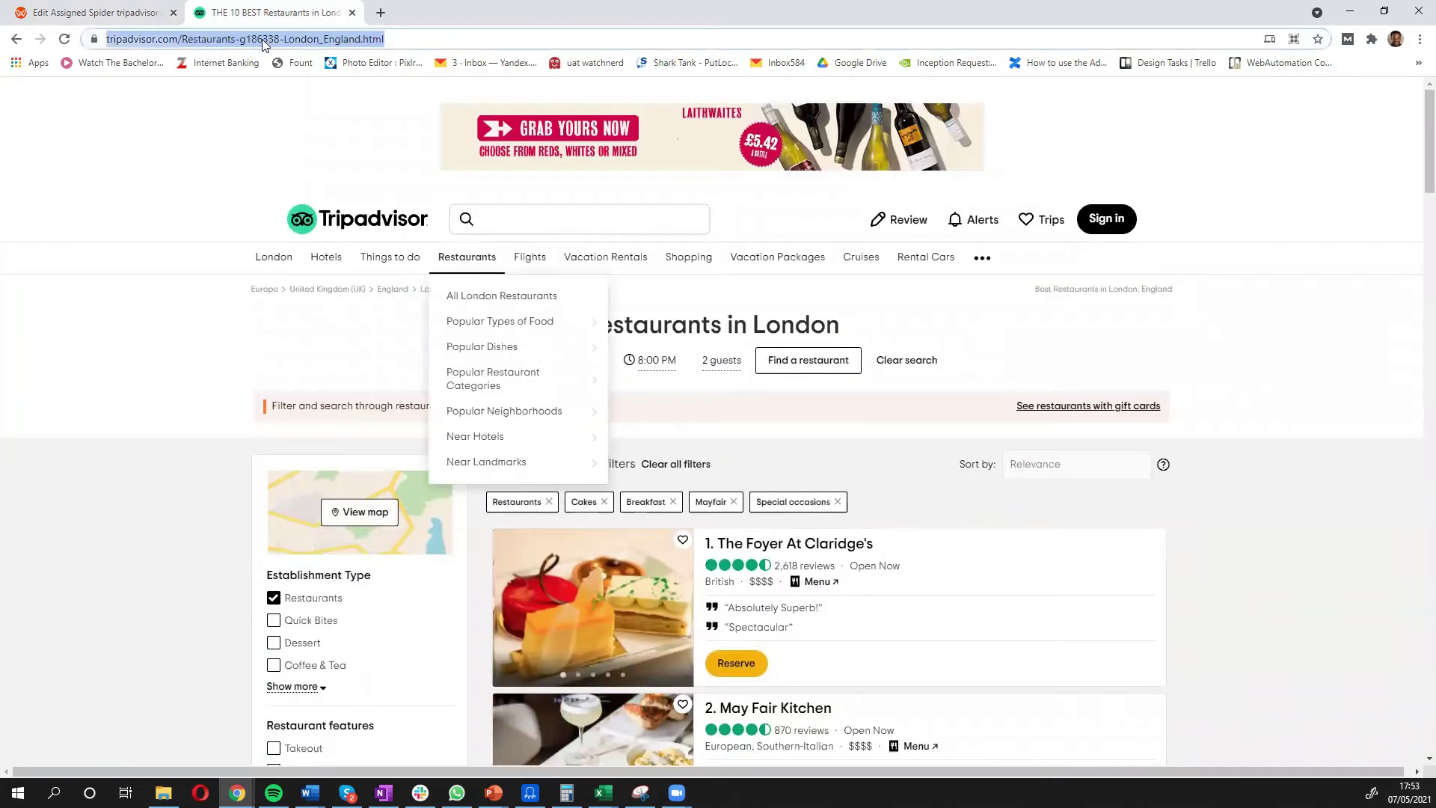
right_click(262, 38)
click(314, 141)
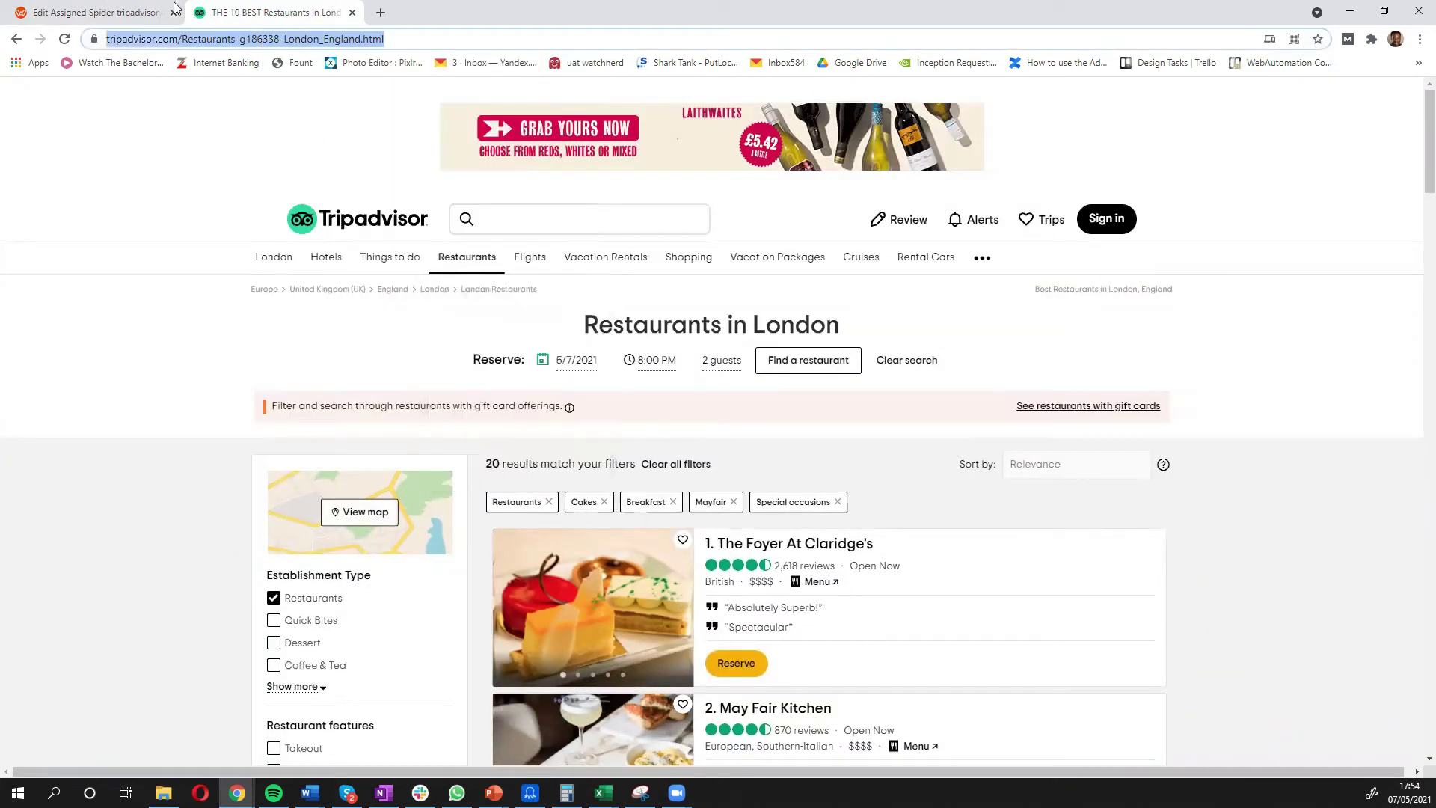
Step: Paste the London URL over the Porto Alegre starter link, update it, and run now
click(119, 12)
triple_click(476, 420)
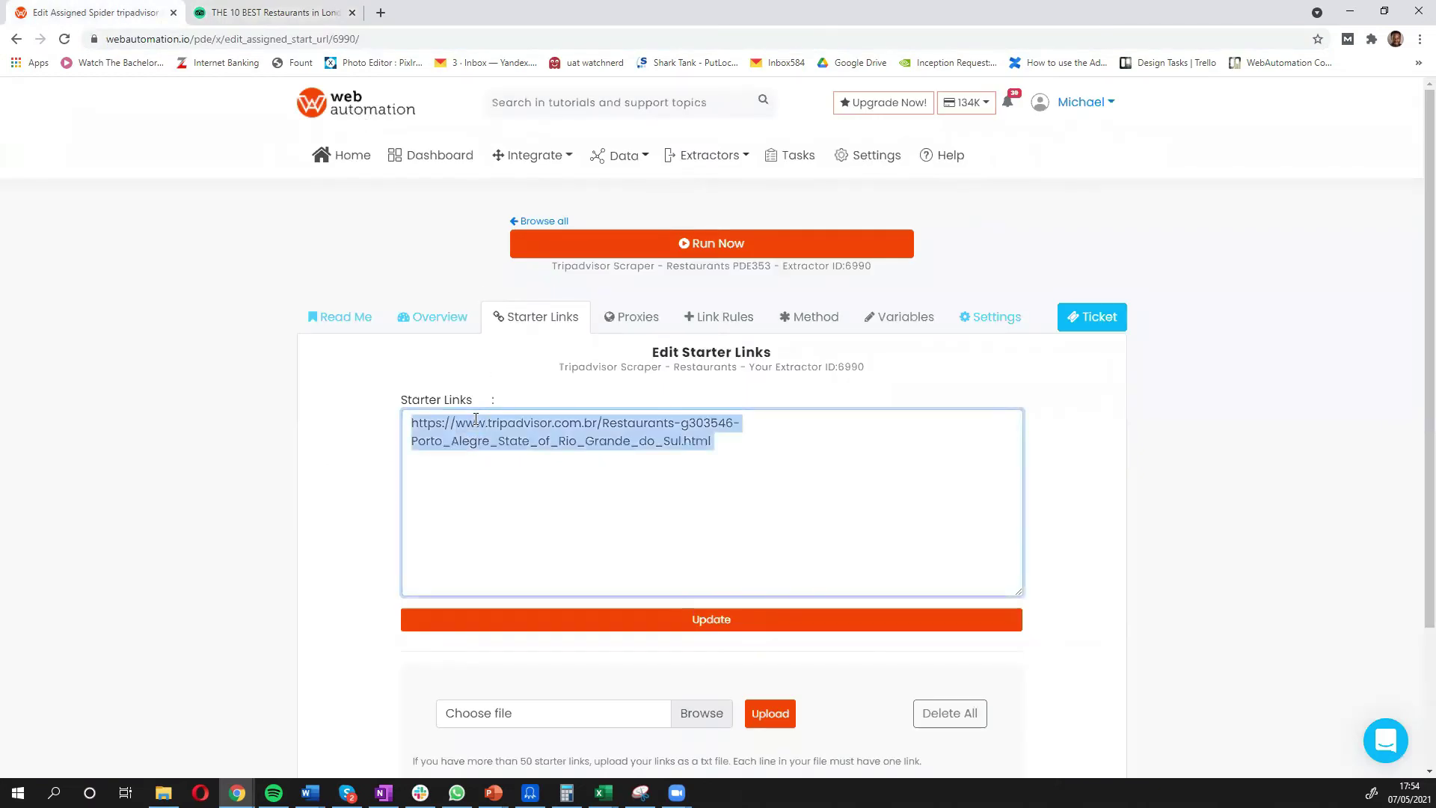
key(ctrl+v)
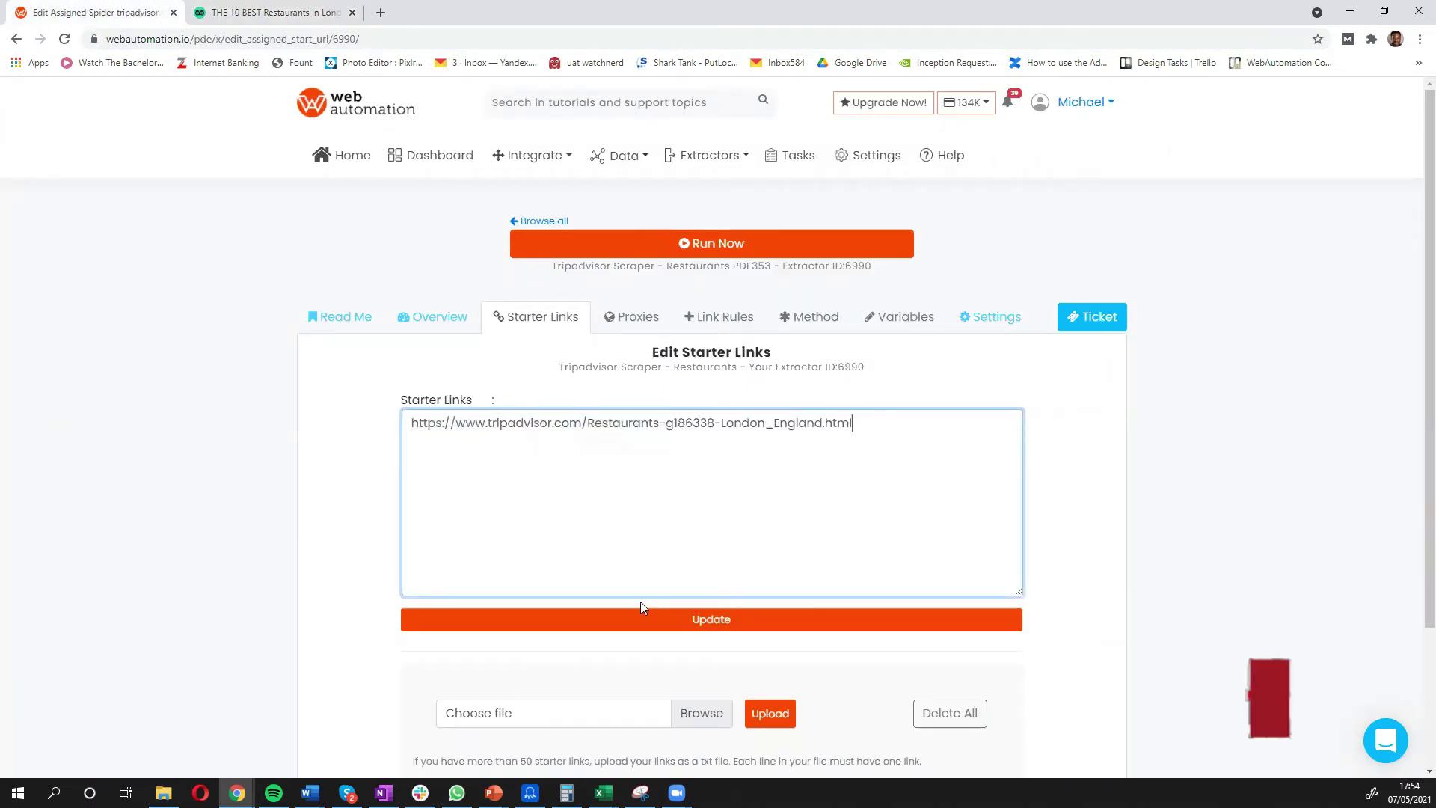
click(646, 619)
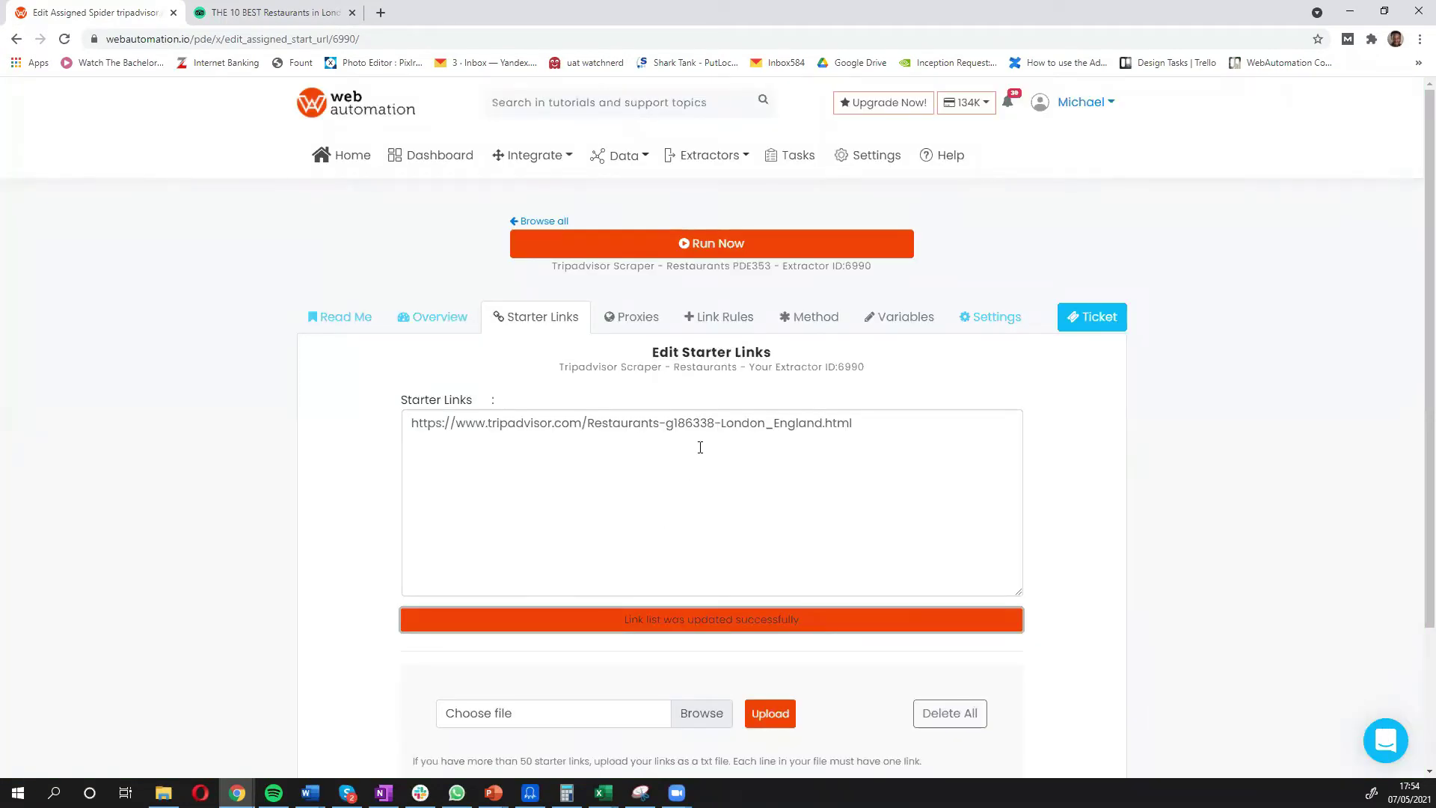
click(705, 244)
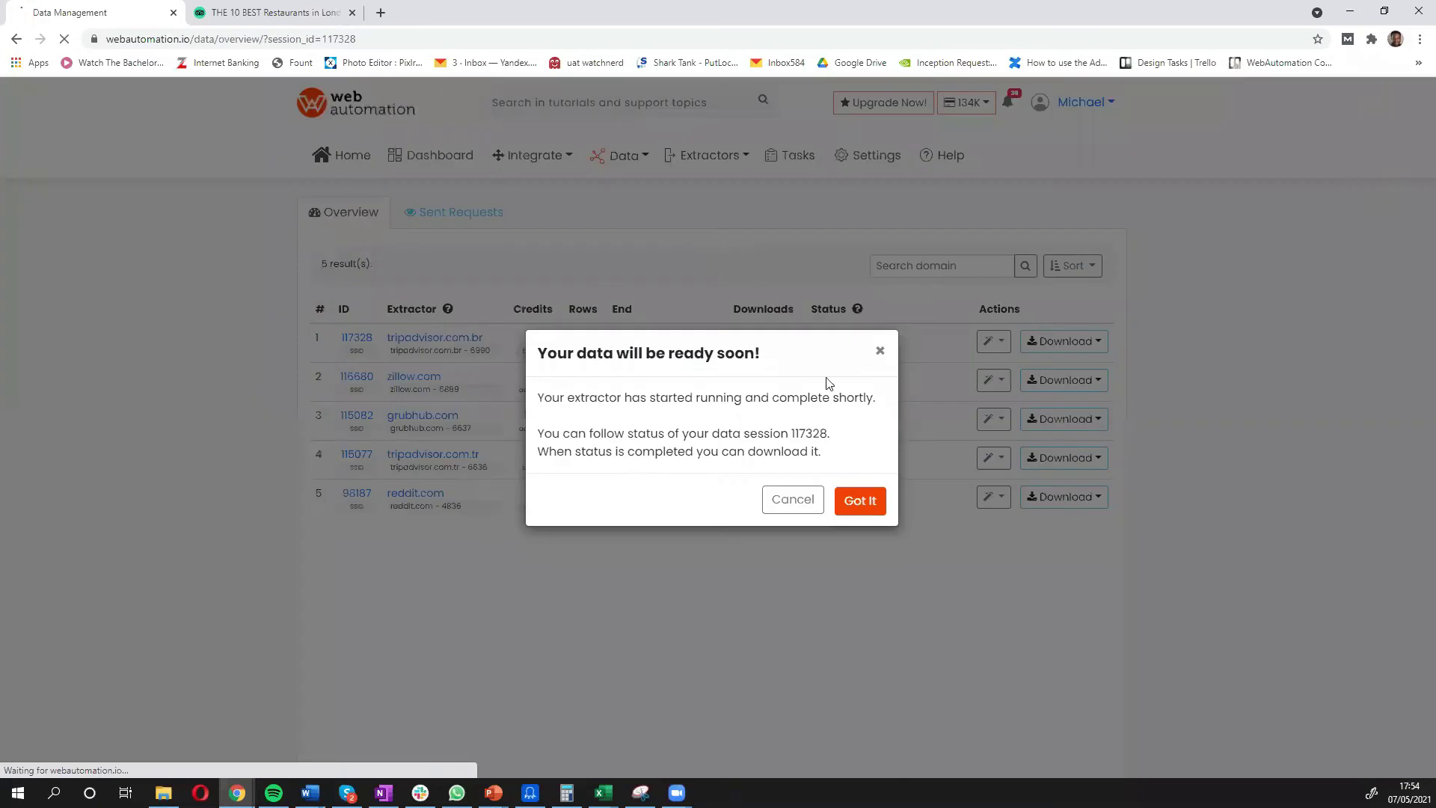
Step: Dismiss 'Your data will be ready soon!' until run 117328 completes with 74 rows
click(866, 500)
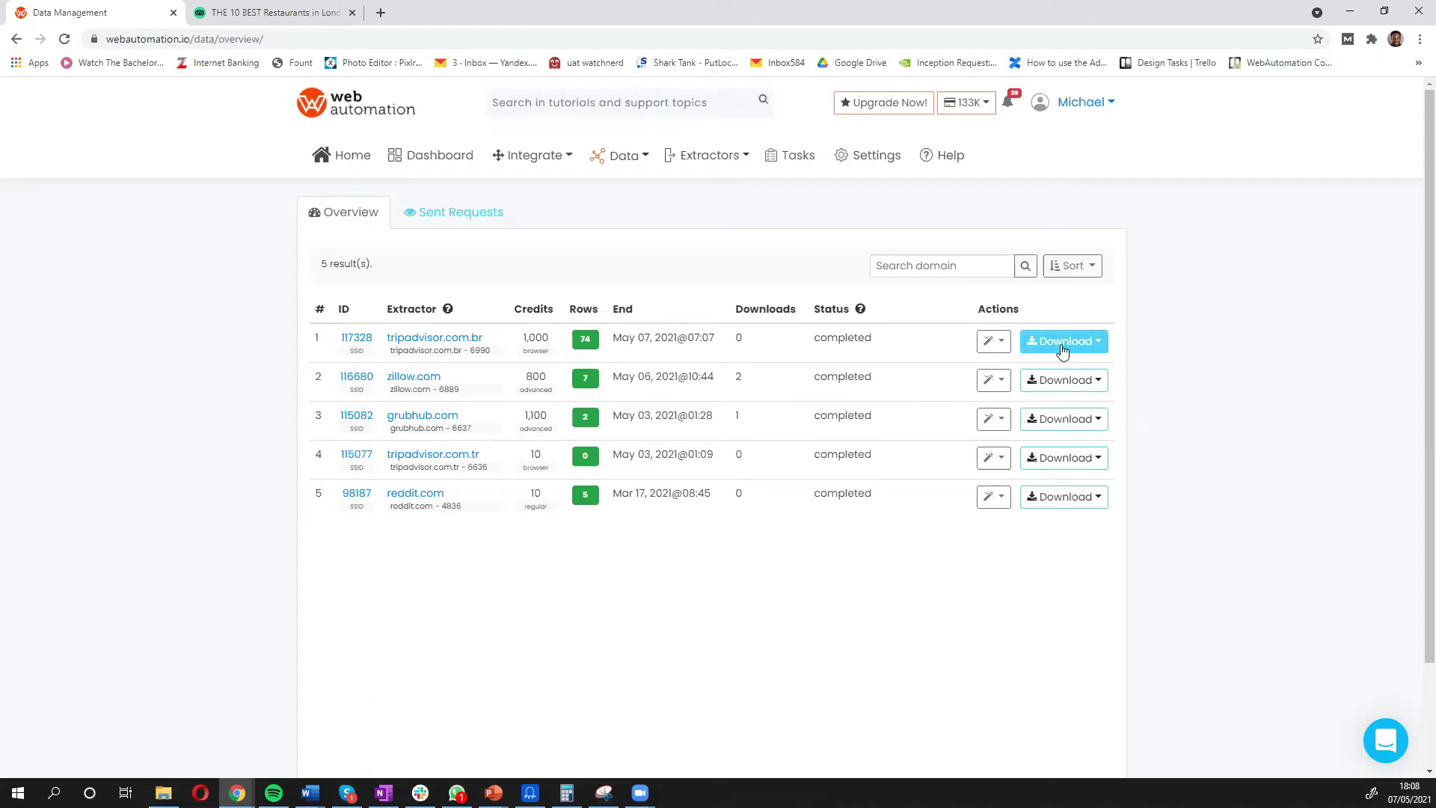
Step: Download run 117328's data as an xlsx file into the Downloads folder
click(1064, 350)
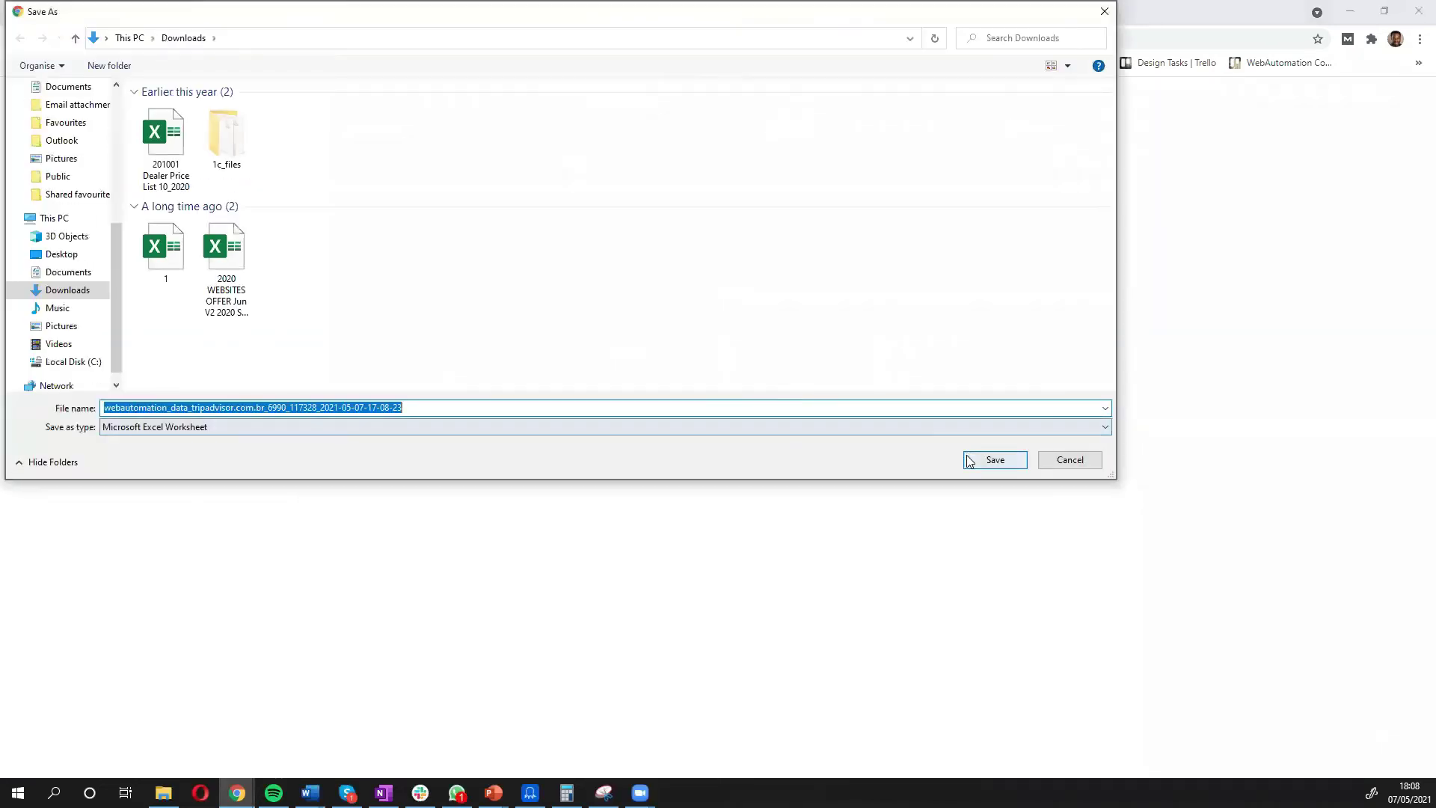
click(969, 458)
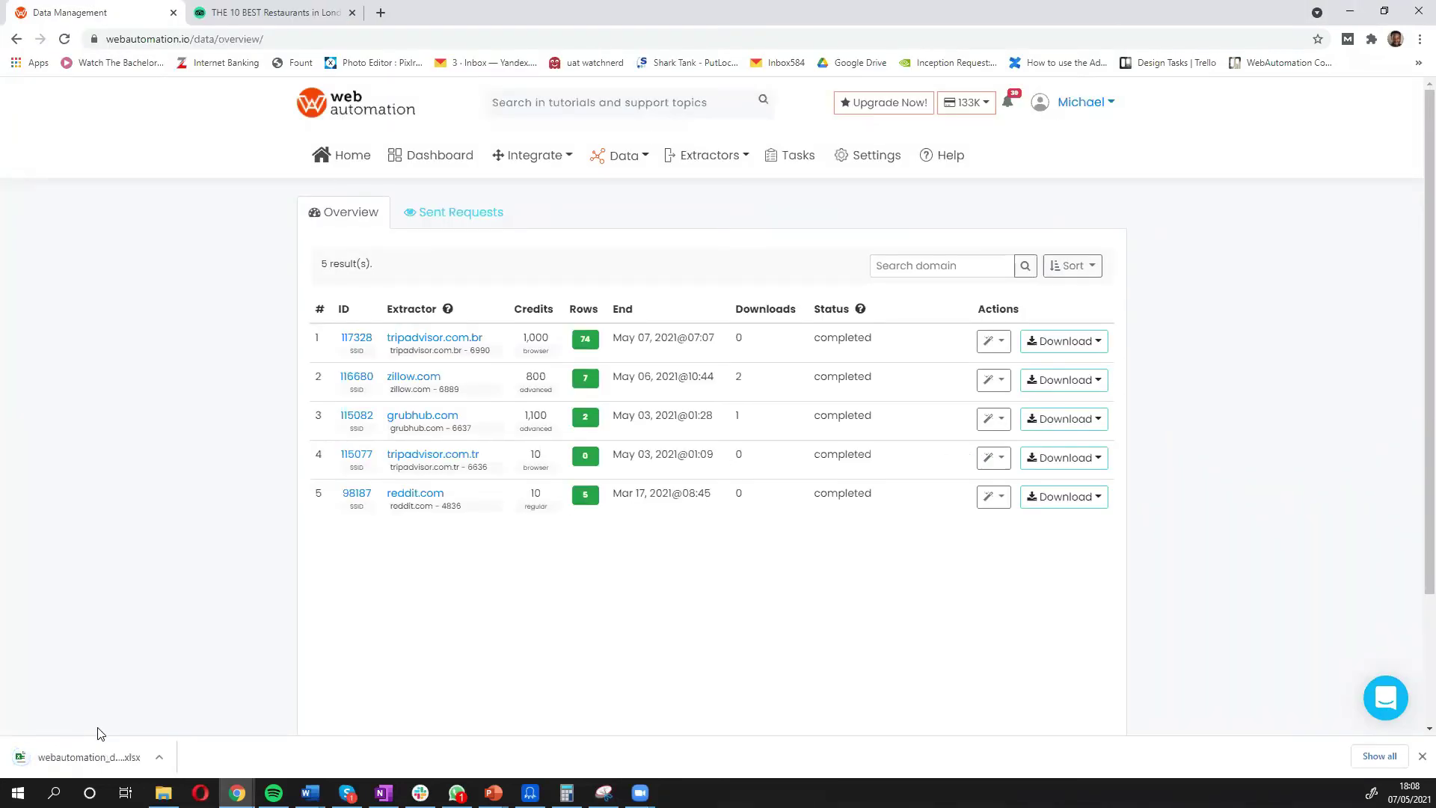
Step: Open the downloaded Tripadvisor results workbook in Excel, maximized, with editing enabled
click(87, 758)
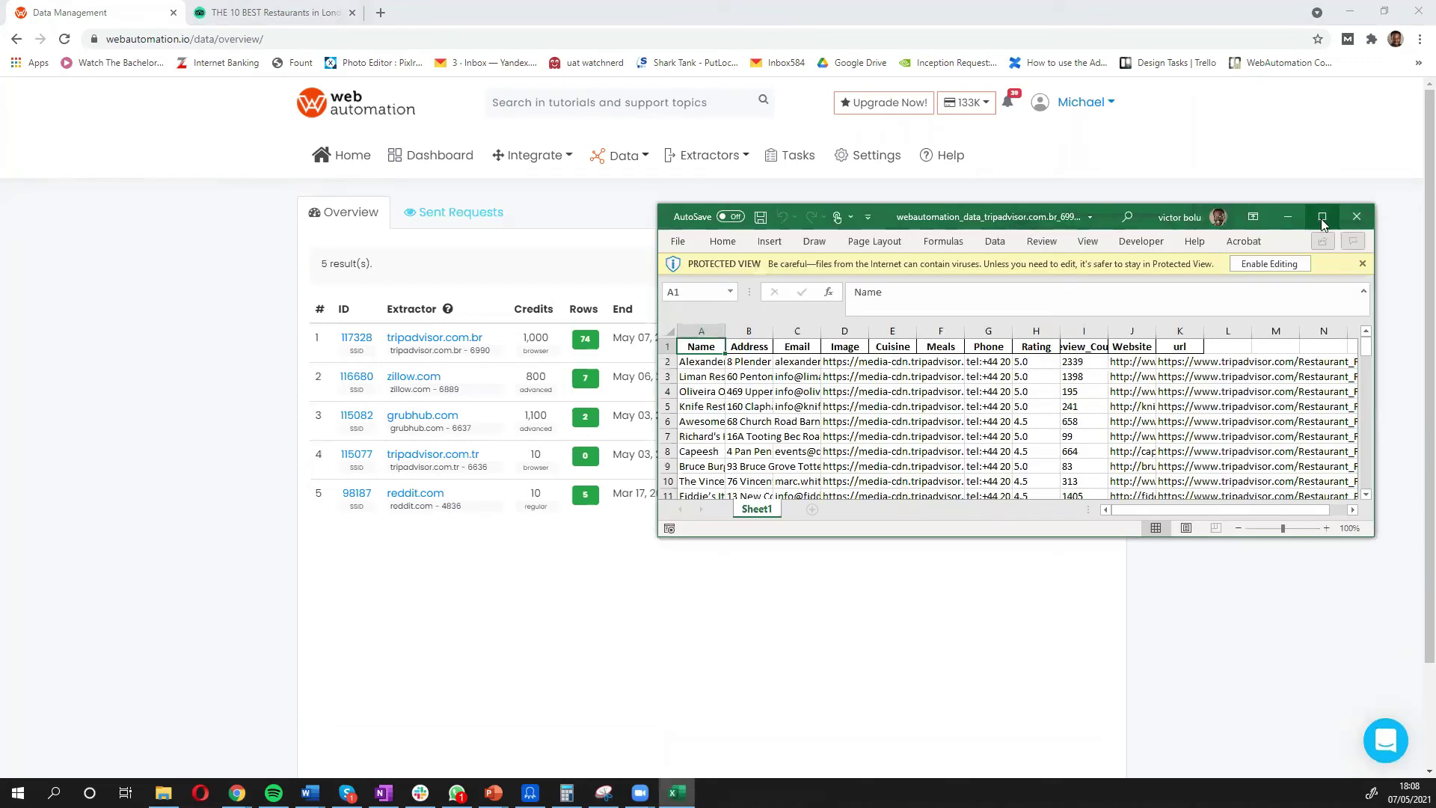
click(1321, 217)
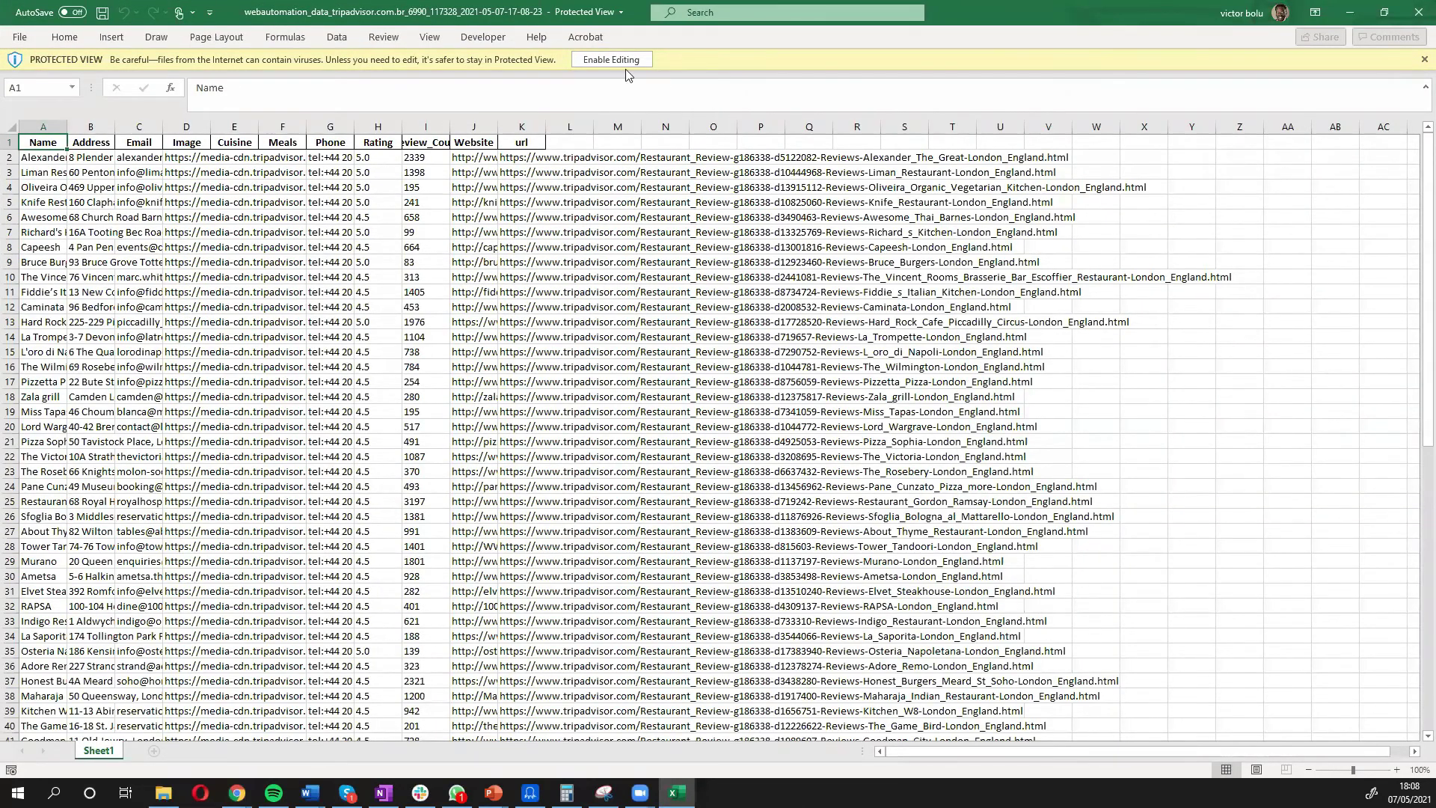
click(618, 61)
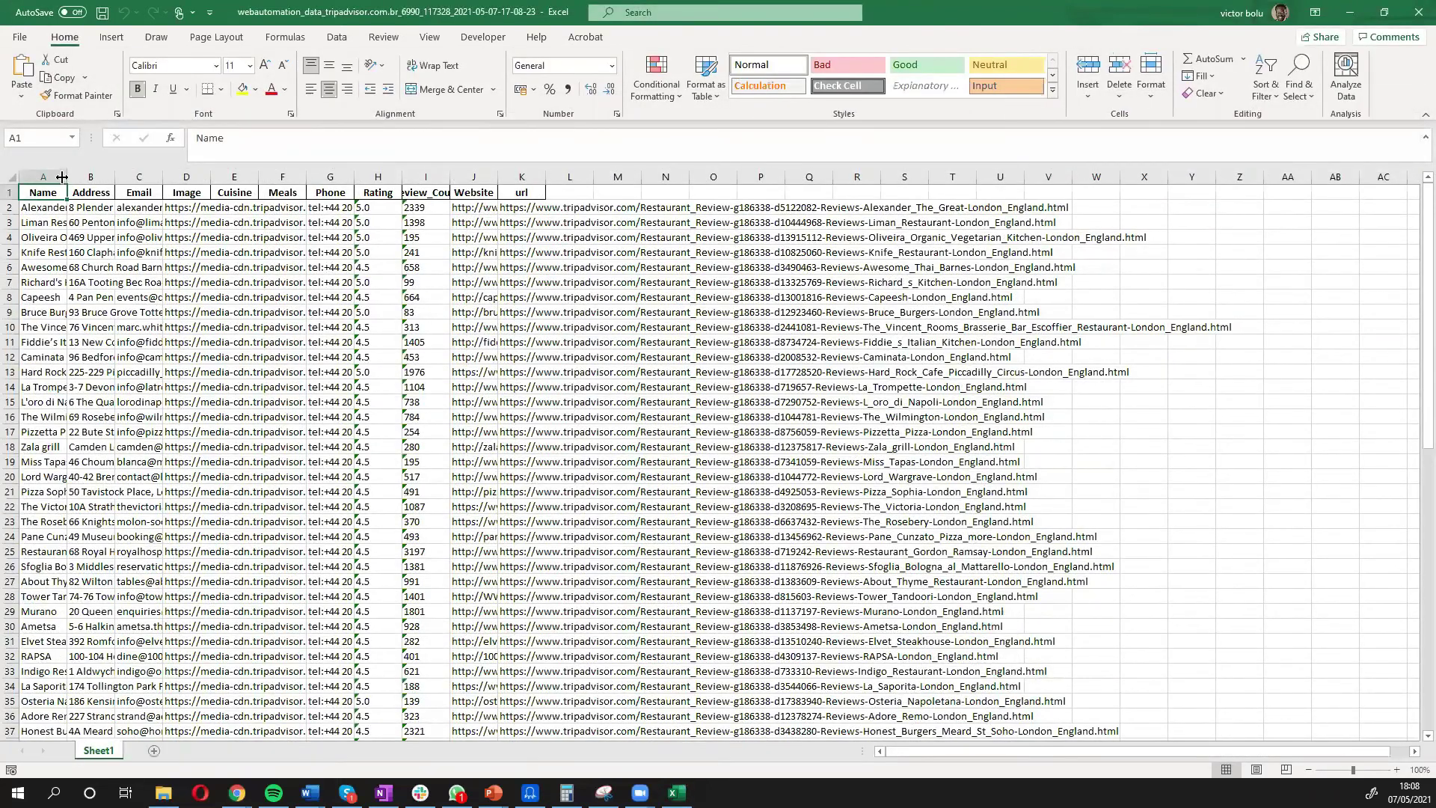
Step: Widen the Name, Address, Phone and Review_Count columns so their contents show fully
drag(66, 175, 391, 176)
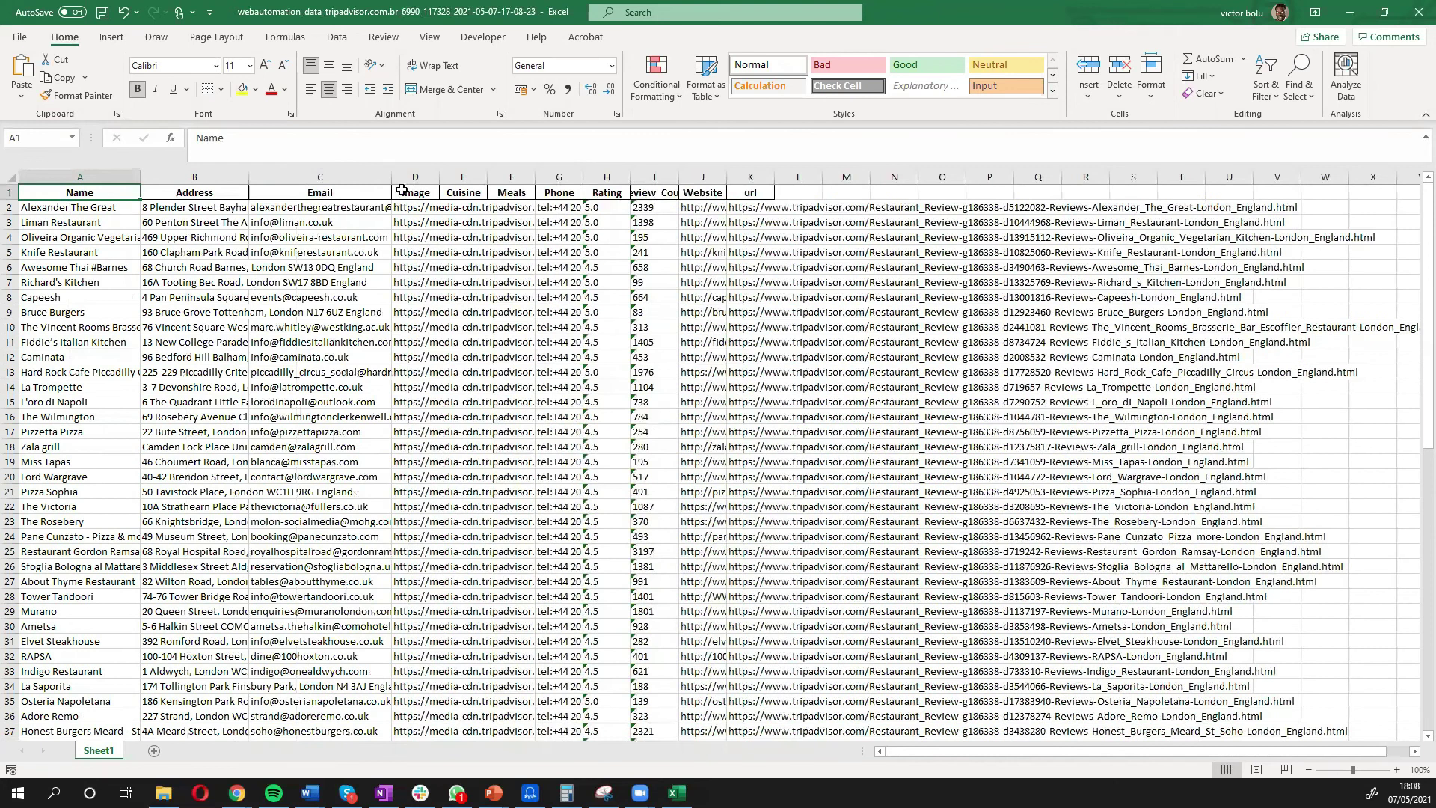
drag(249, 176, 323, 176)
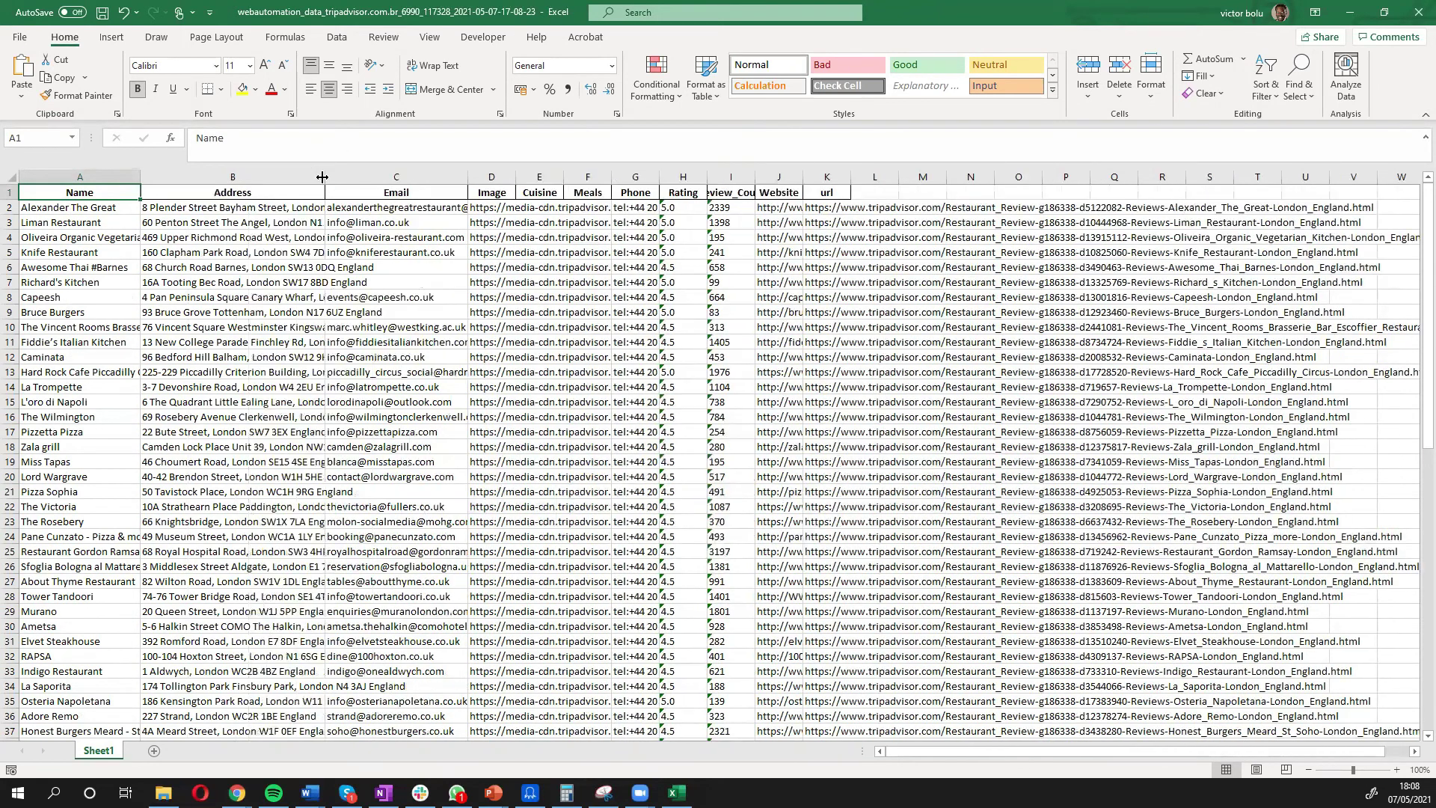
click(383, 222)
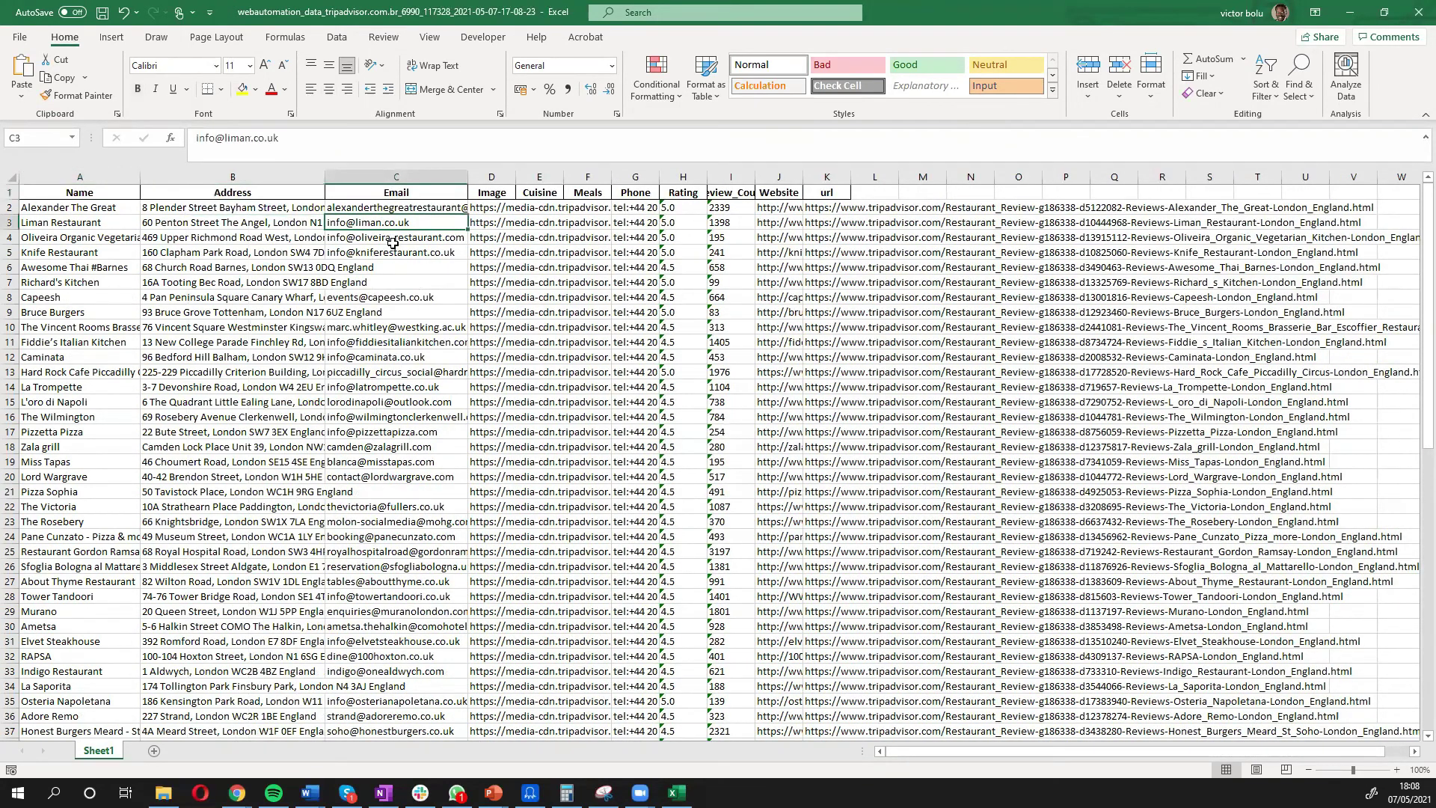
click(394, 243)
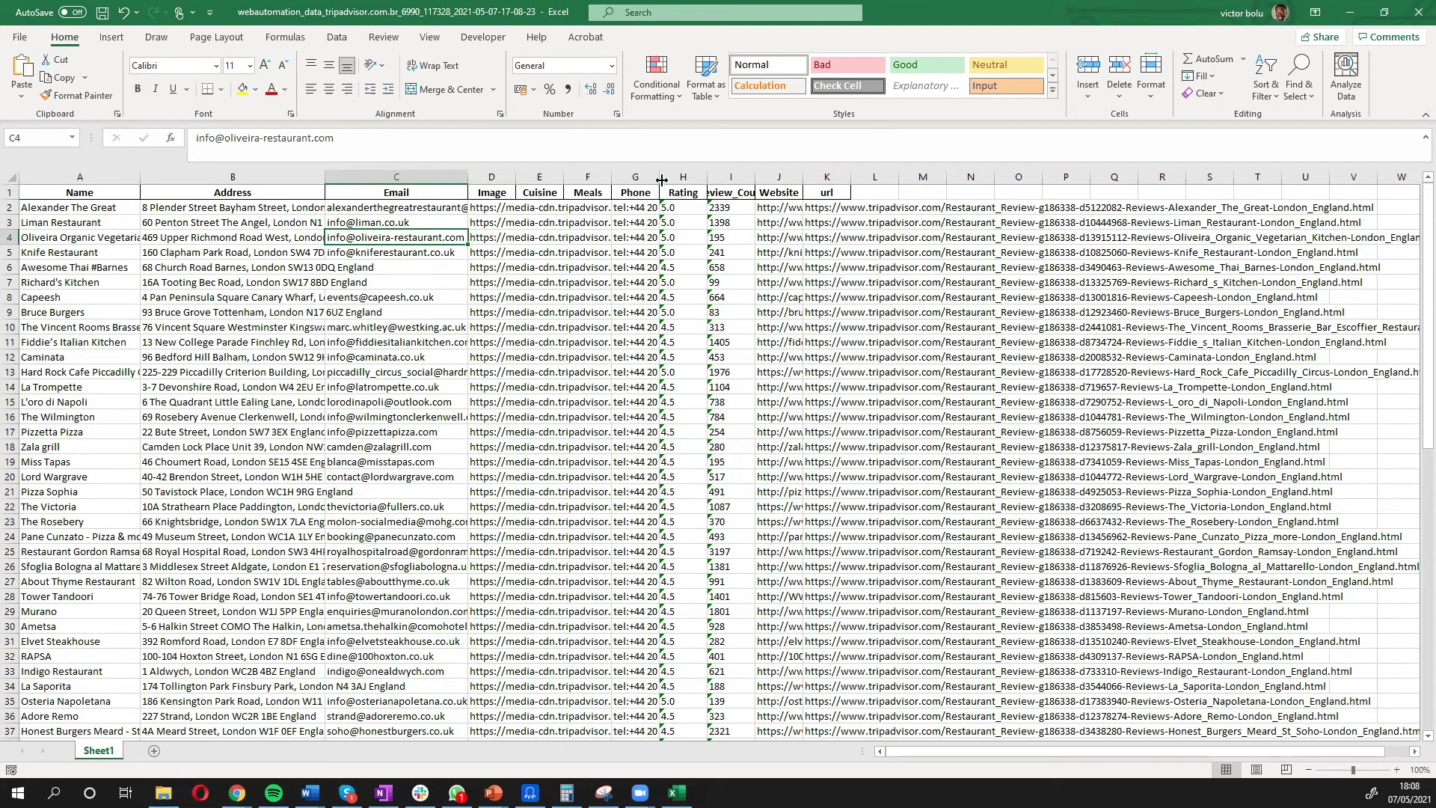
drag(657, 178, 810, 177)
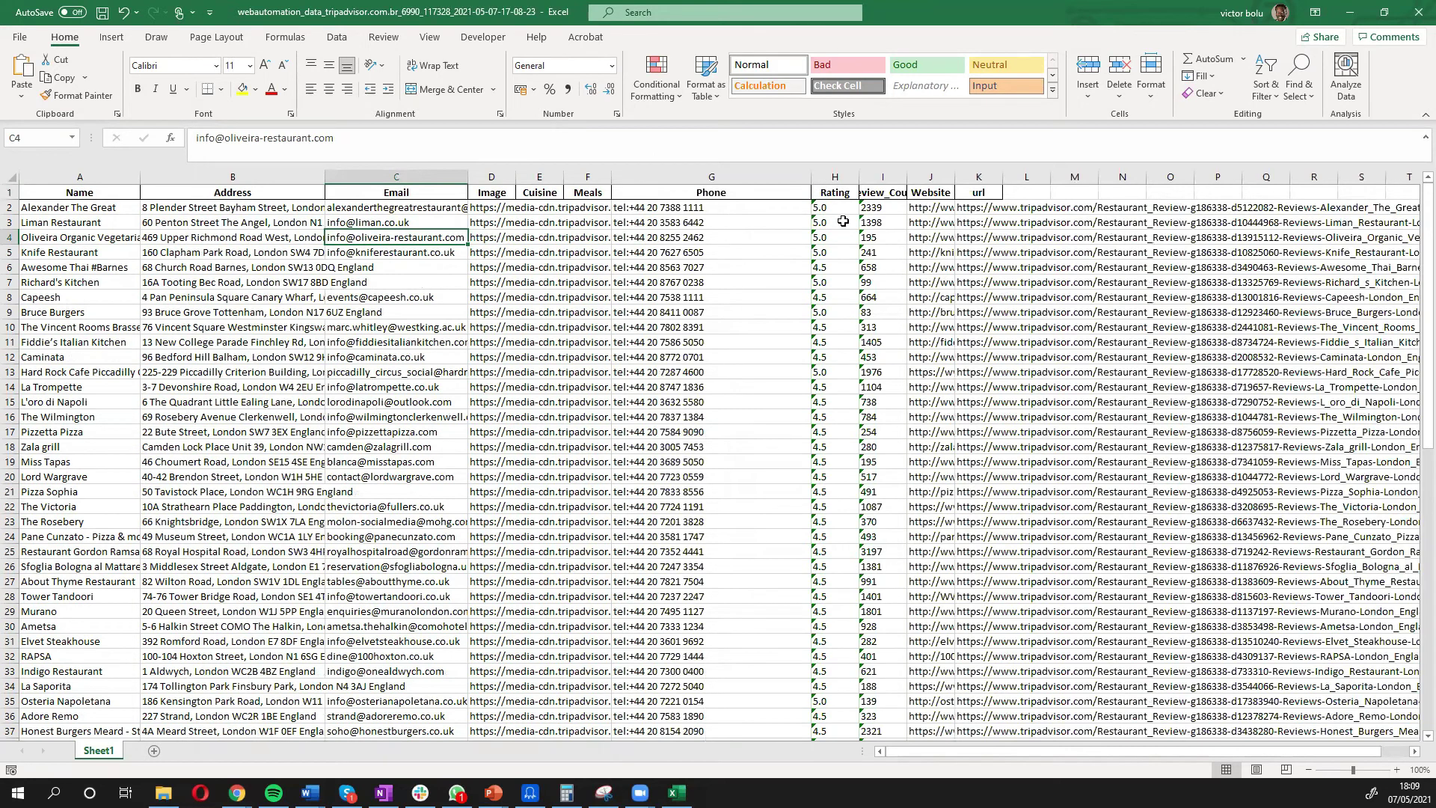
drag(907, 179, 1005, 181)
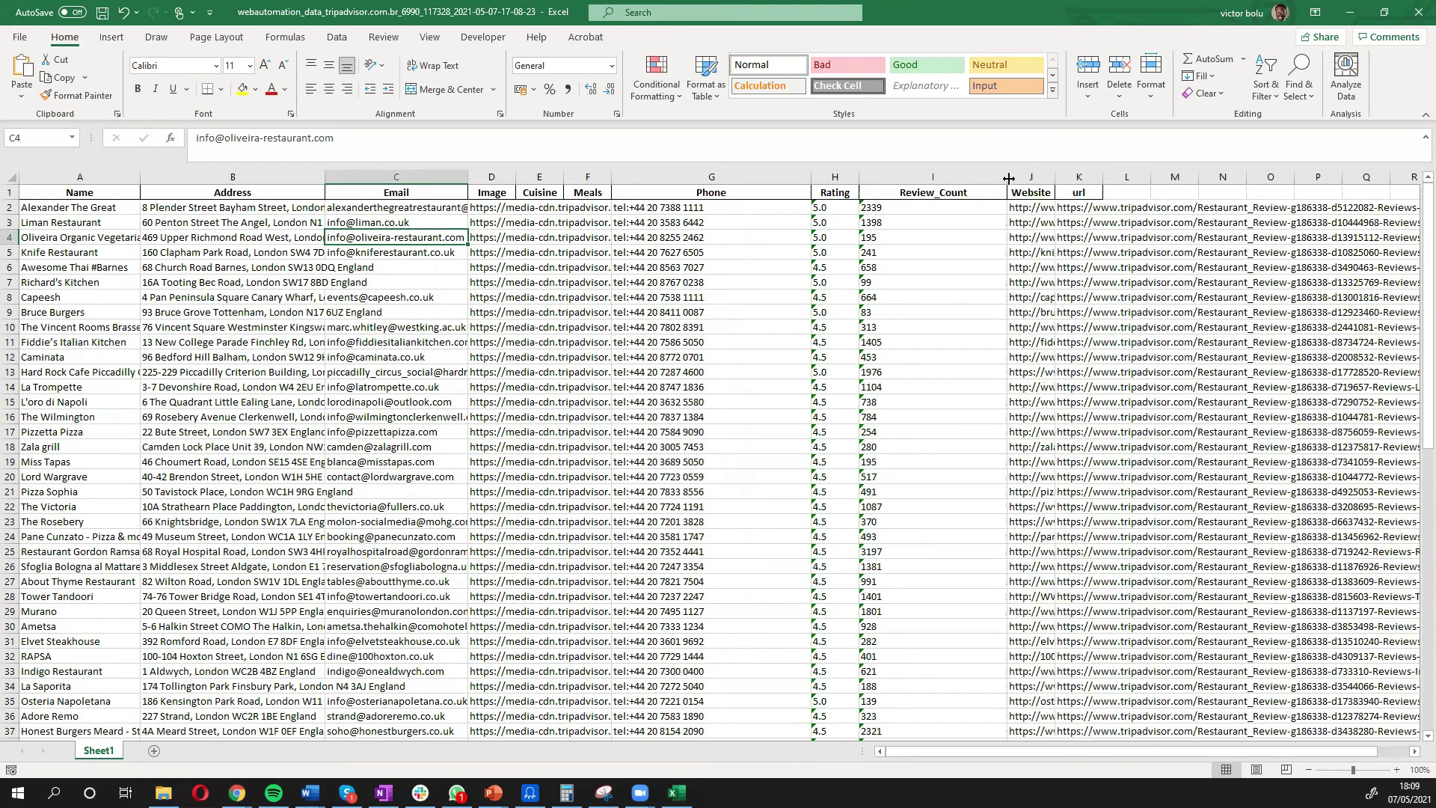
click(343, 222)
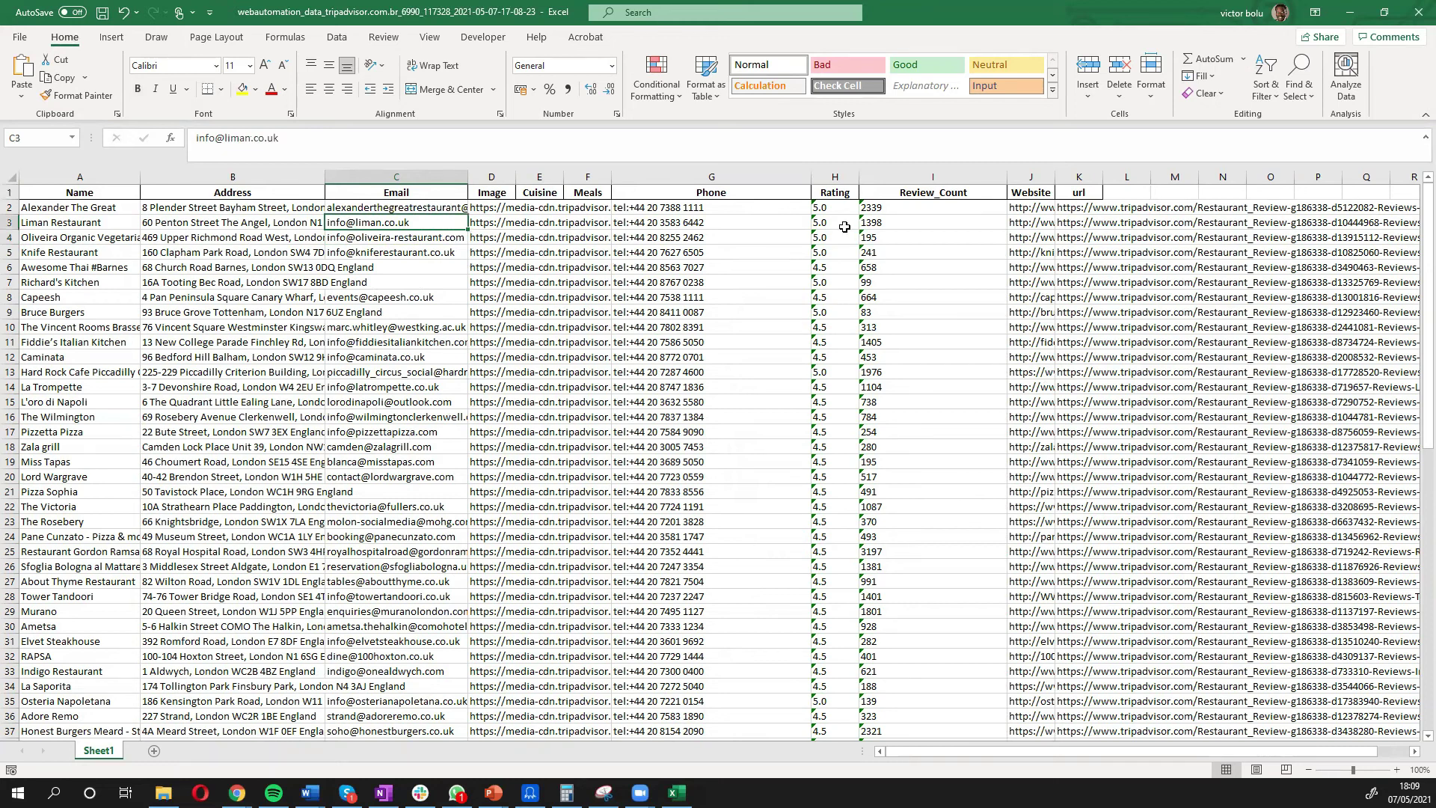